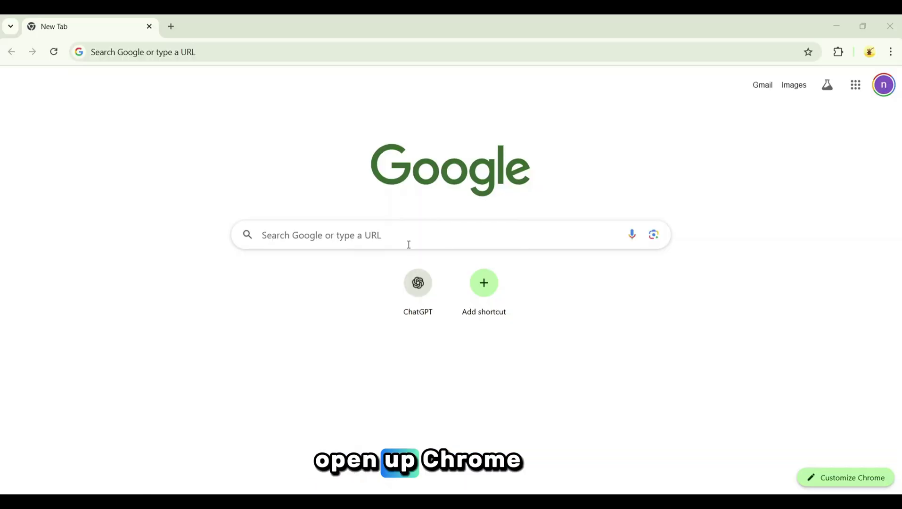
# Run the Google search for 'videoinu' and open the official Videoinu website
pyautogui.press('Return')
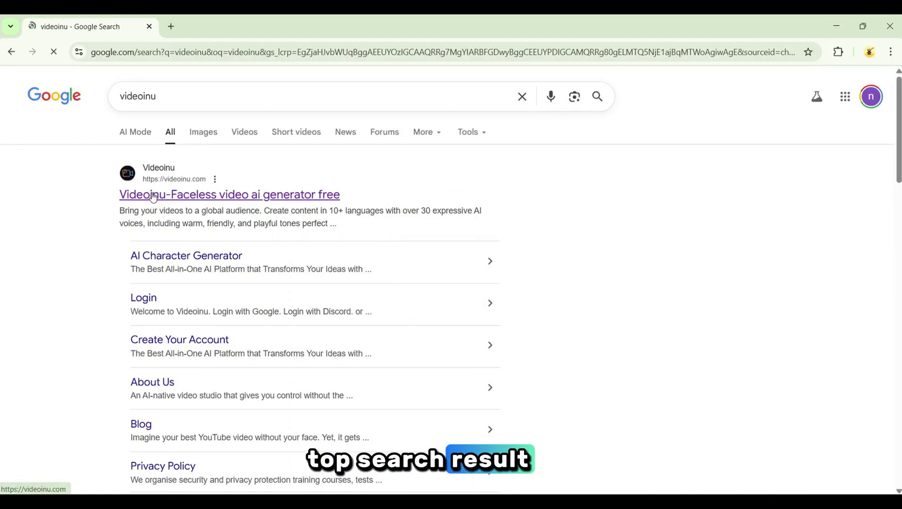
pyautogui.click(153, 197)
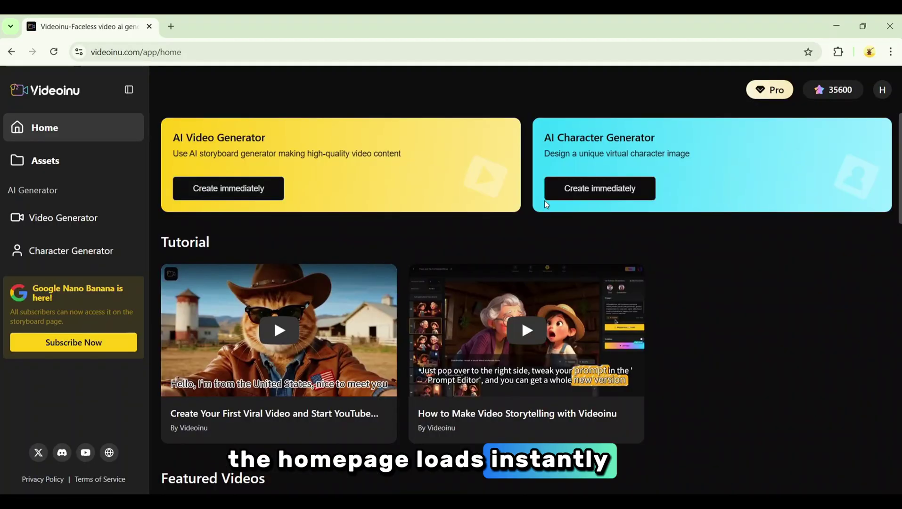
# Create a new AI Video Generator project and title it 'Cartoon Story'
pyautogui.click(230, 193)
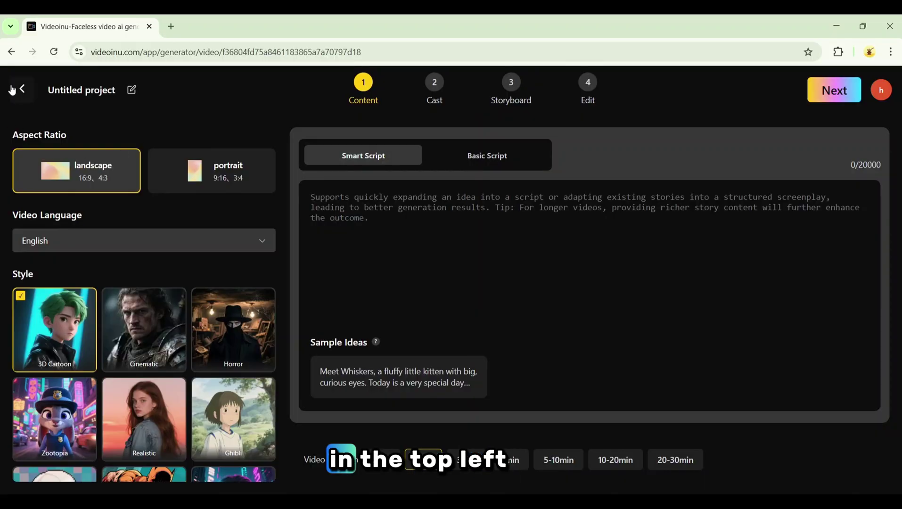
pyautogui.click(92, 90)
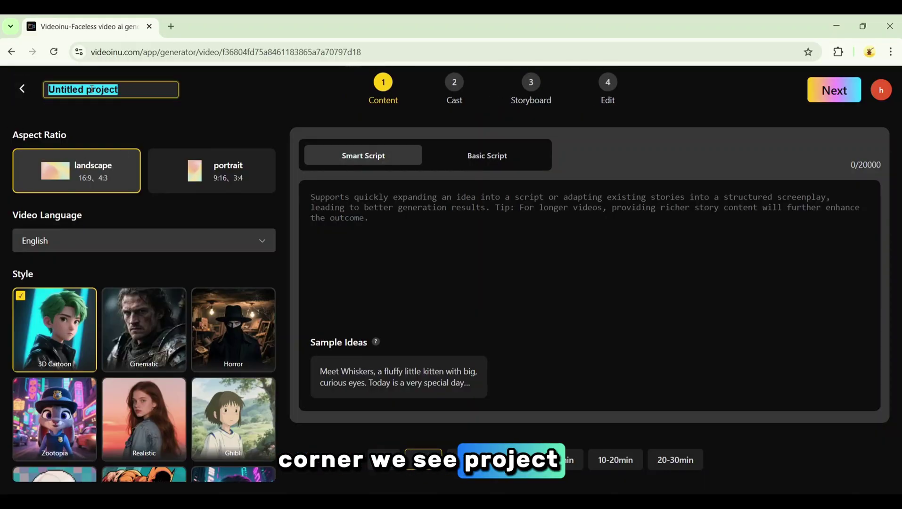
pyautogui.write('Cartoon Story')
pyautogui.hotkey('ctrl', 'a')
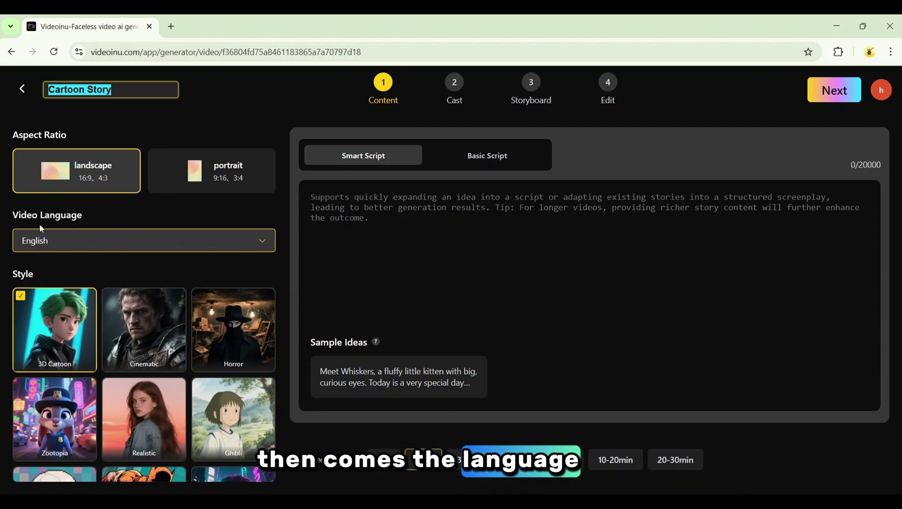
pyautogui.click(15, 215)
pyautogui.moveTo(15, 215); pyautogui.dragTo(85, 216)
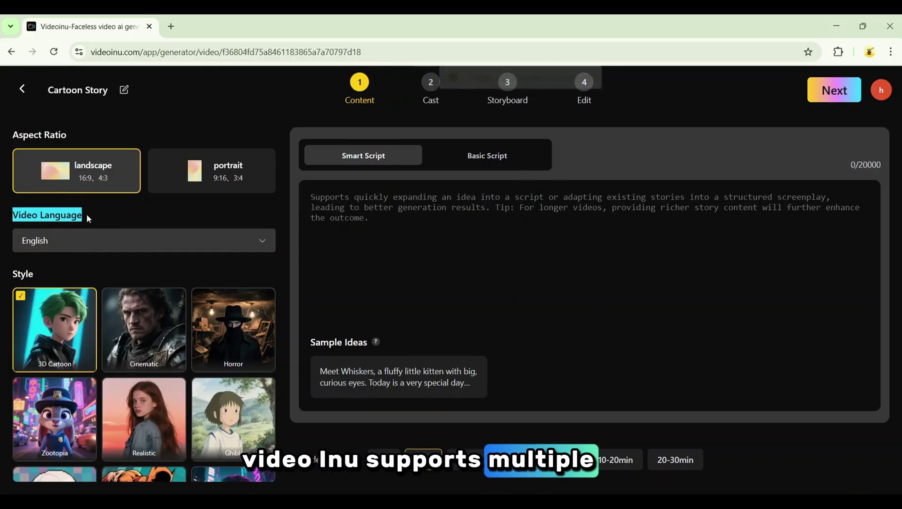
pyautogui.click(92, 243)
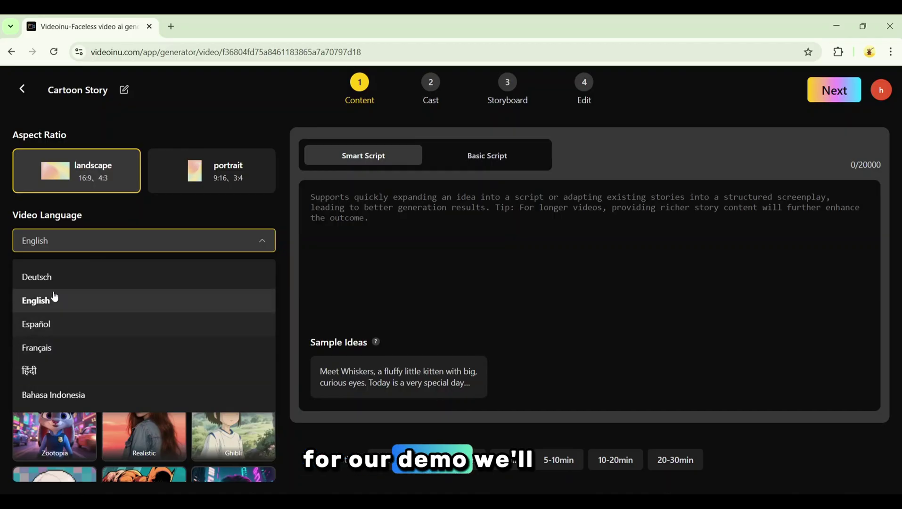
pyautogui.click(42, 307)
pyautogui.moveTo(13, 273); pyautogui.dragTo(37, 277)
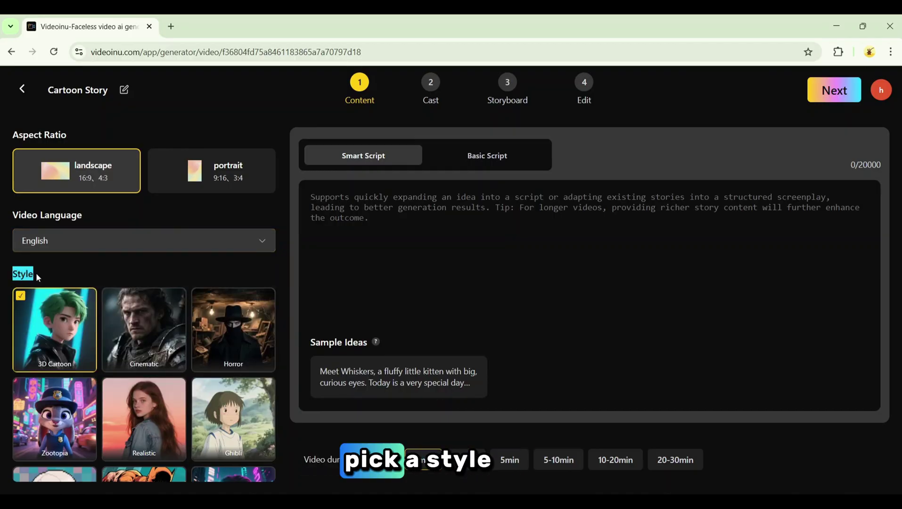
pyautogui.scroll(-1, 71, 299)
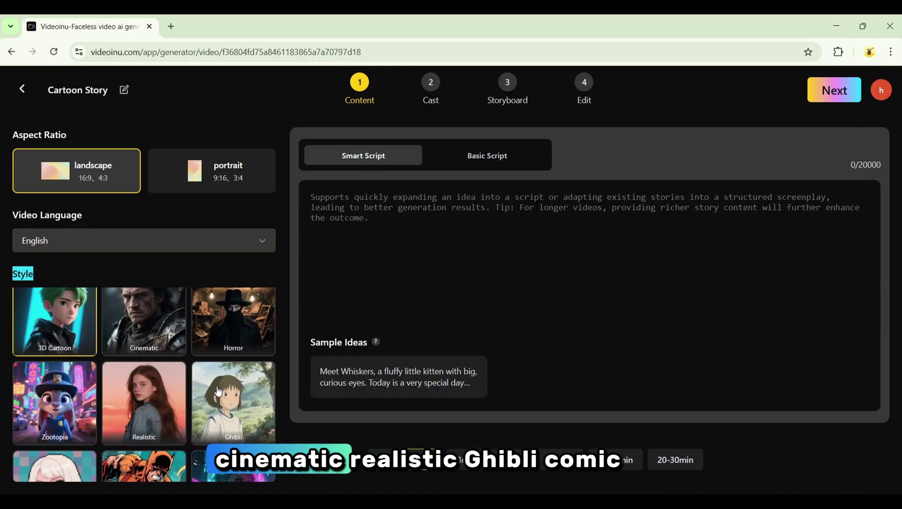
pyautogui.scroll(-5, 204, 382)
pyautogui.scroll(5, 112, 381)
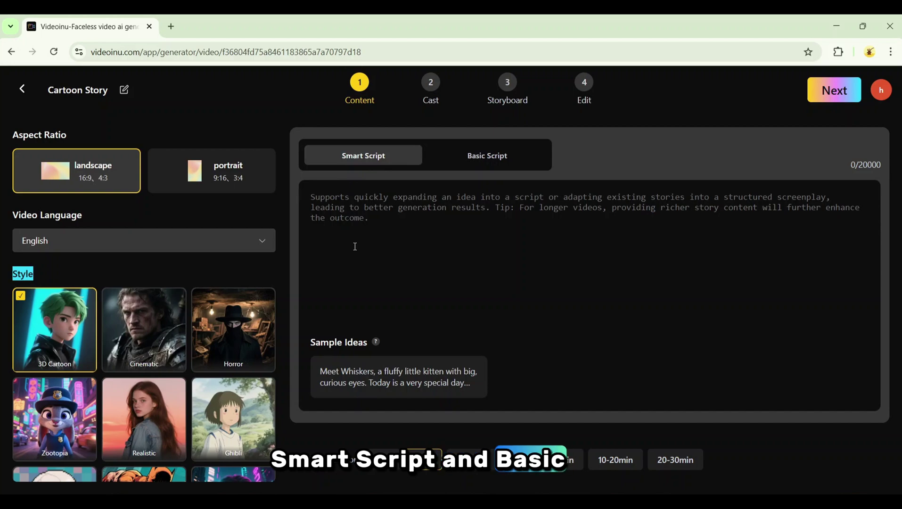
pyautogui.moveTo(311, 345); pyautogui.dragTo(372, 345)
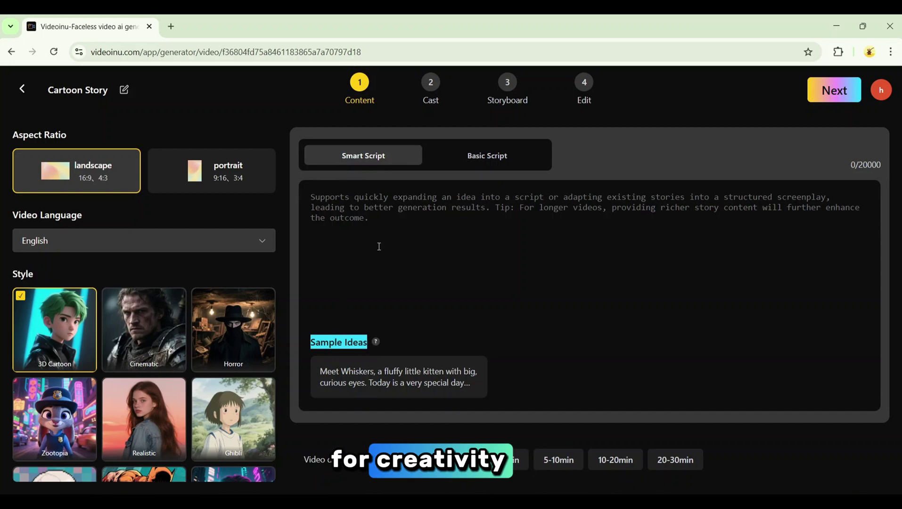
# Leave the Basic Script empty and open ChatGPT in a second browser tab
pyautogui.click(372, 384)
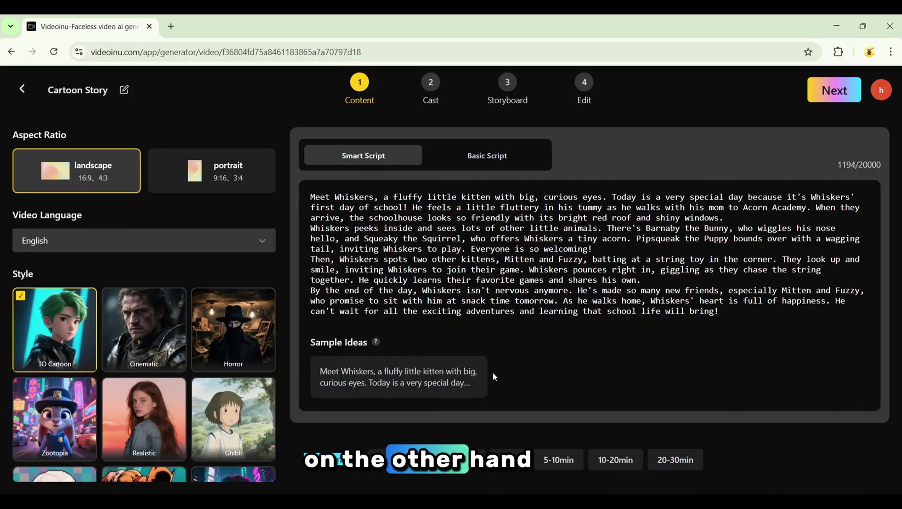
pyautogui.click(486, 161)
pyautogui.write('r')
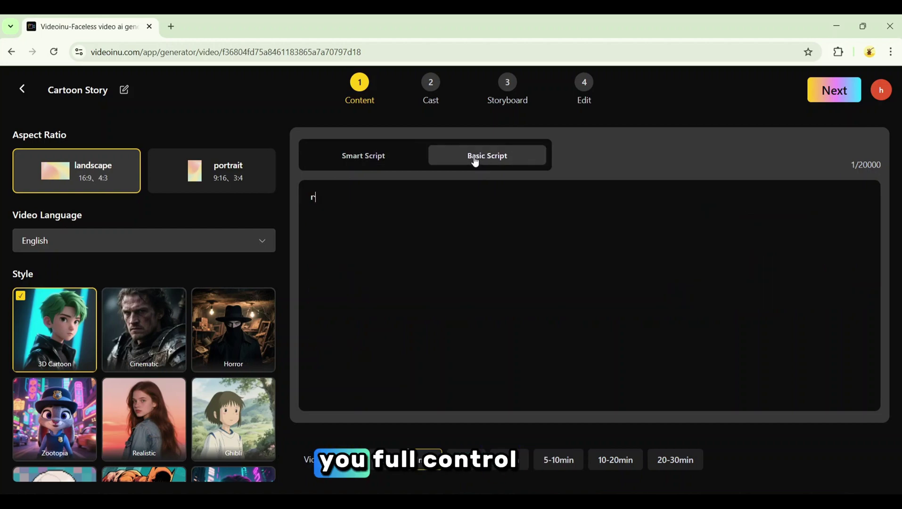
pyautogui.press('BackSpace')
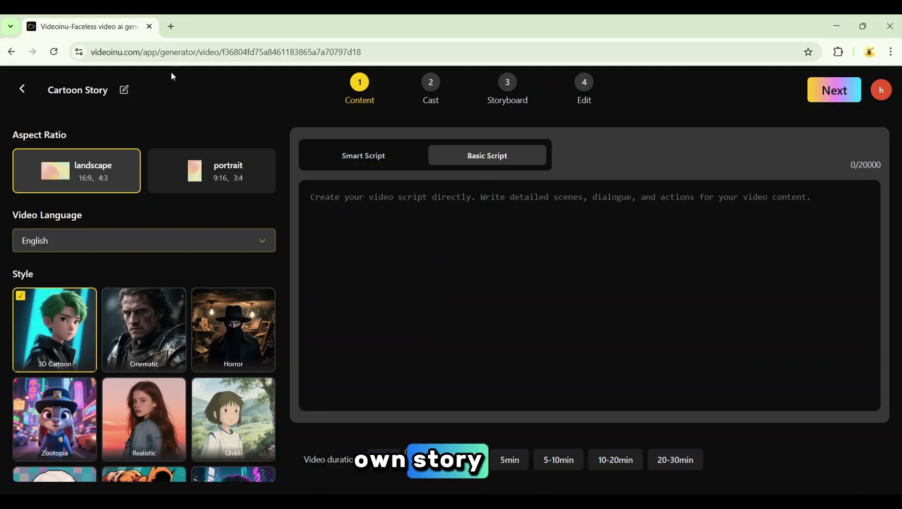
pyautogui.click(170, 26)
pyautogui.click(415, 311)
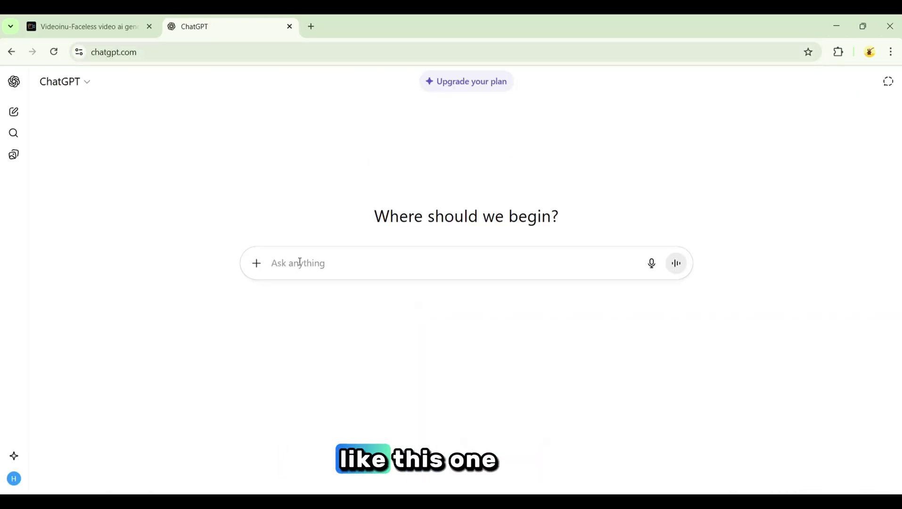
pyautogui.write('I want to create a 3-minute animated story using the VideoInu AI tool. Please give me story ideas where a girl and a boy get lost in the jungle, and a wolf helps guide them back home. Also, assign names to each character for clarity.')
pyautogui.moveTo(251, 263); pyautogui.dragTo(407, 293)
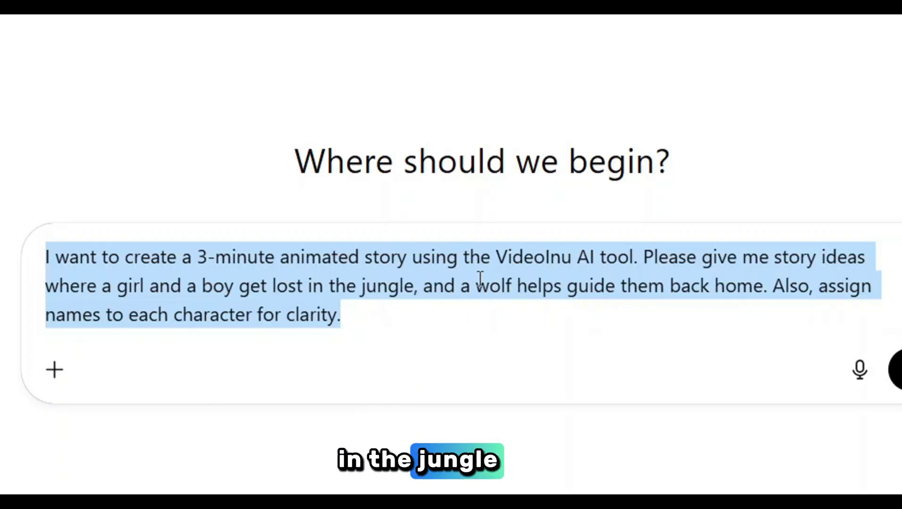
pyautogui.click(401, 338)
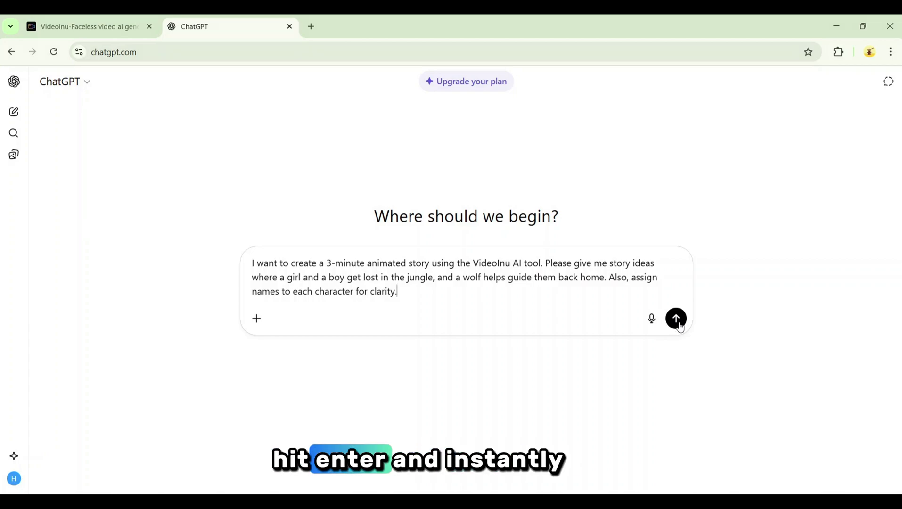
pyautogui.click(676, 320)
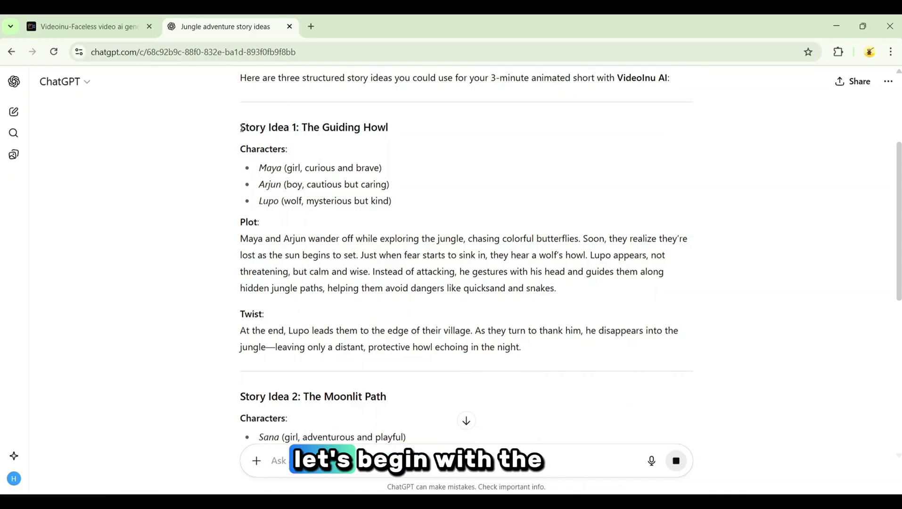
pyautogui.moveTo(242, 128); pyautogui.dragTo(296, 144)
pyautogui.click(292, 149)
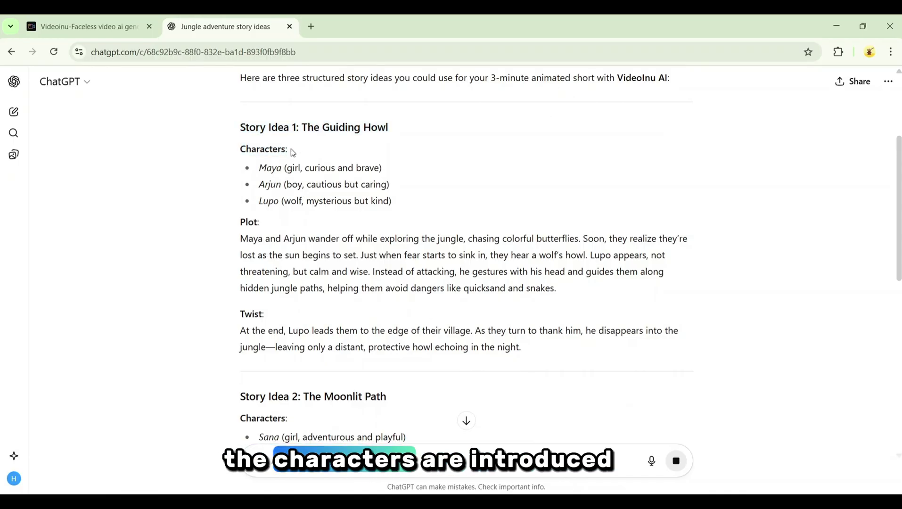
pyautogui.moveTo(258, 167); pyautogui.dragTo(398, 175)
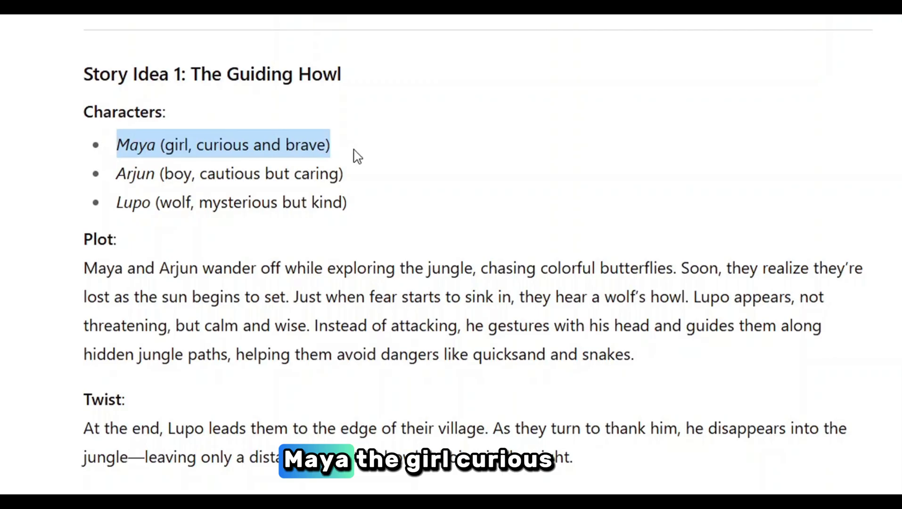
pyautogui.moveTo(118, 174); pyautogui.dragTo(330, 172)
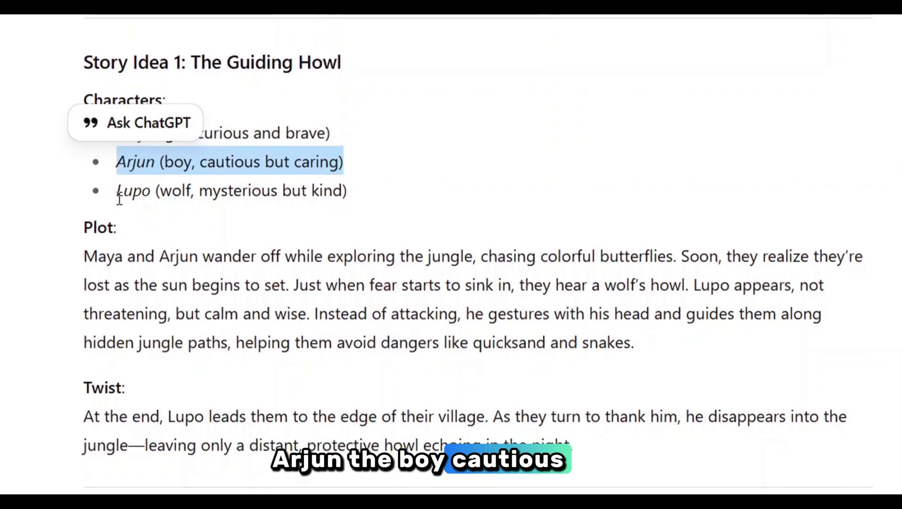
pyautogui.moveTo(120, 193); pyautogui.dragTo(361, 199)
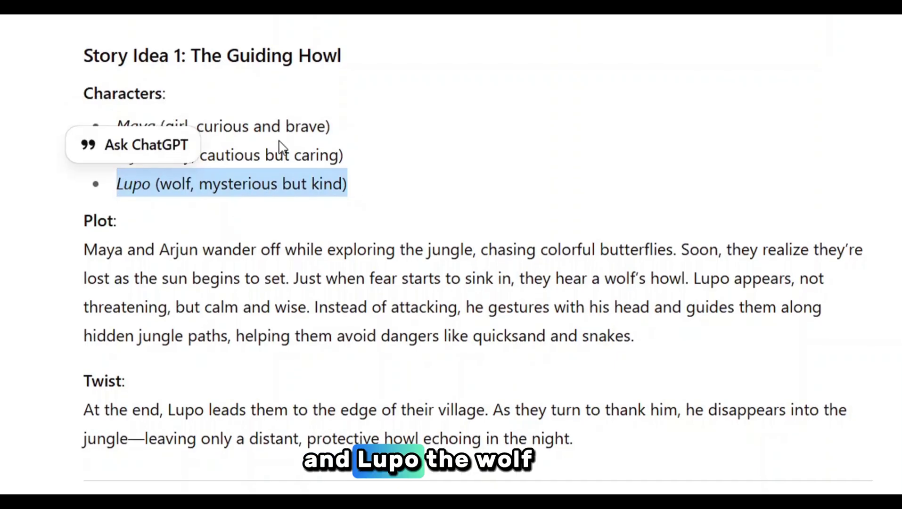
pyautogui.click(258, 161)
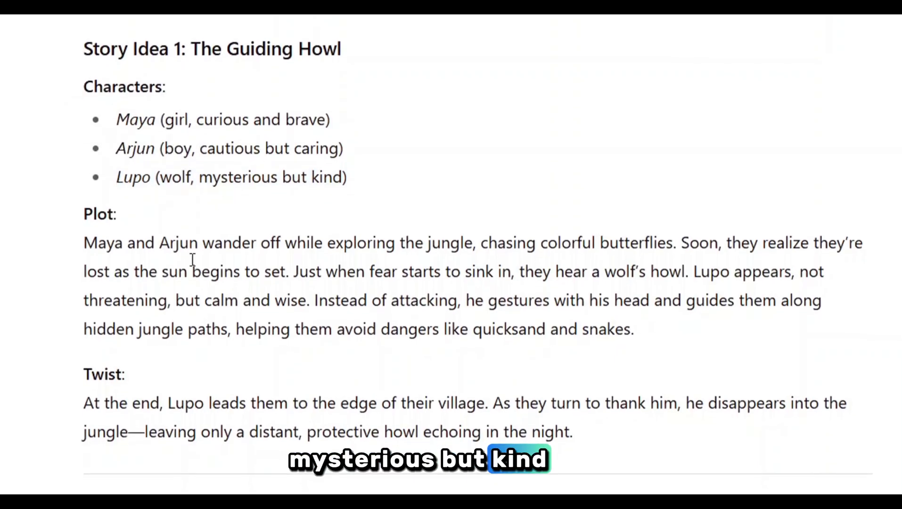
pyautogui.scroll(-1, 192, 259)
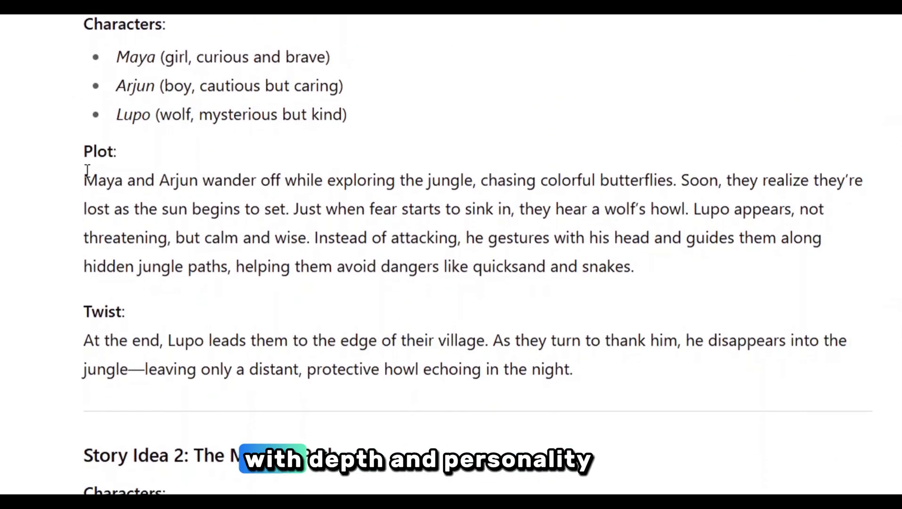
pyautogui.moveTo(84, 175); pyautogui.dragTo(618, 261)
pyautogui.click(618, 261)
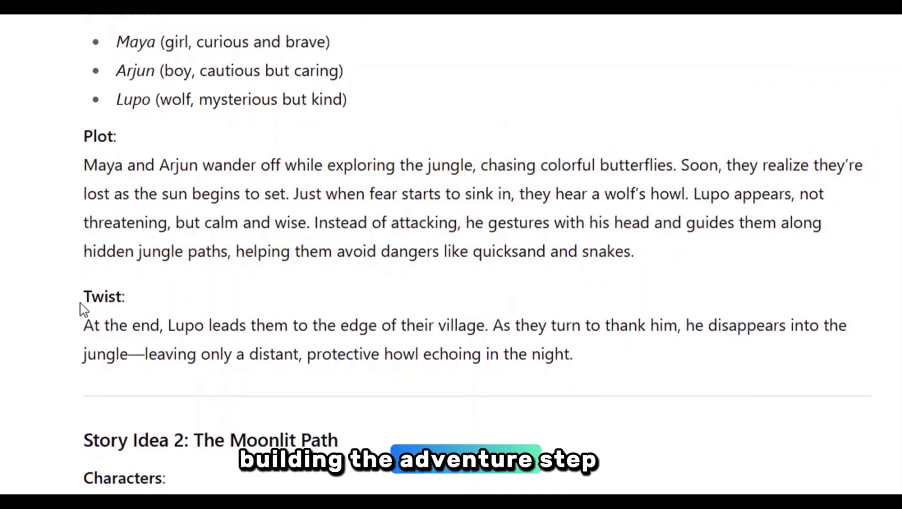
pyautogui.moveTo(84, 306); pyautogui.dragTo(126, 295)
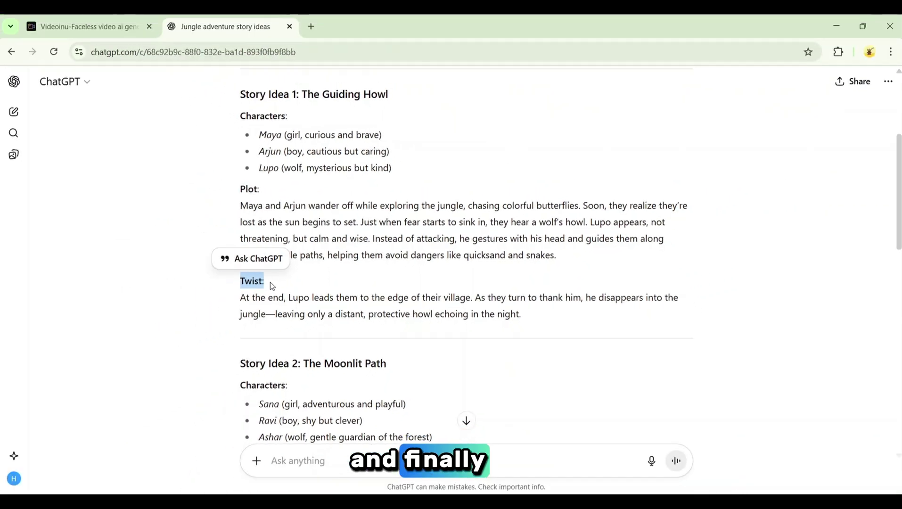
pyautogui.scroll(-3, 271, 282)
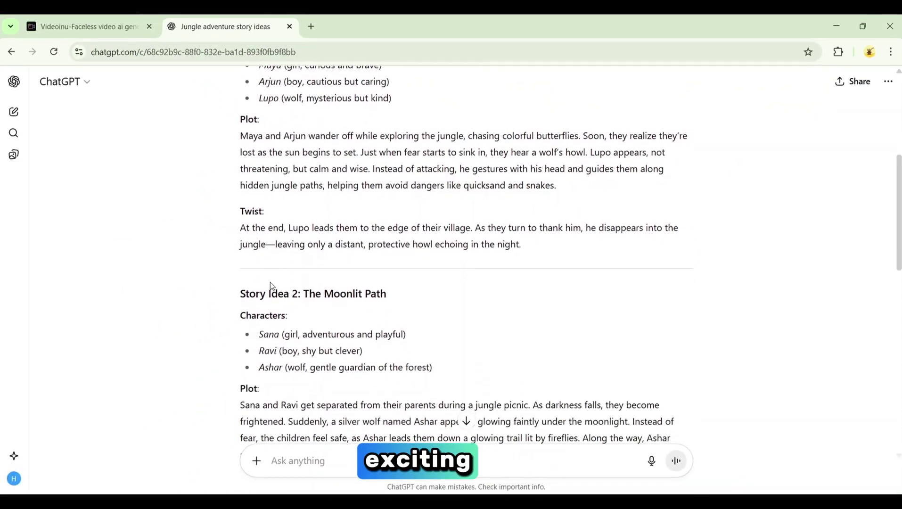
pyautogui.scroll(-3, 270, 281)
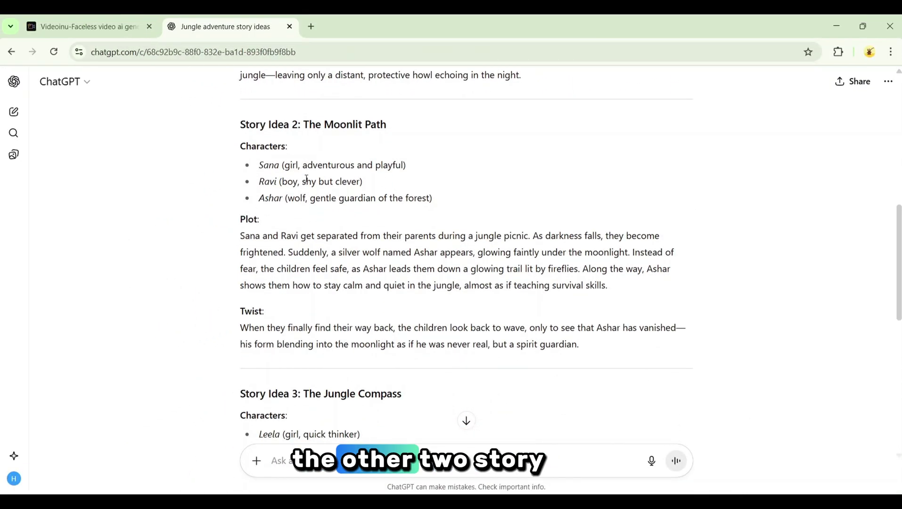
pyautogui.scroll(-5, 283, 267)
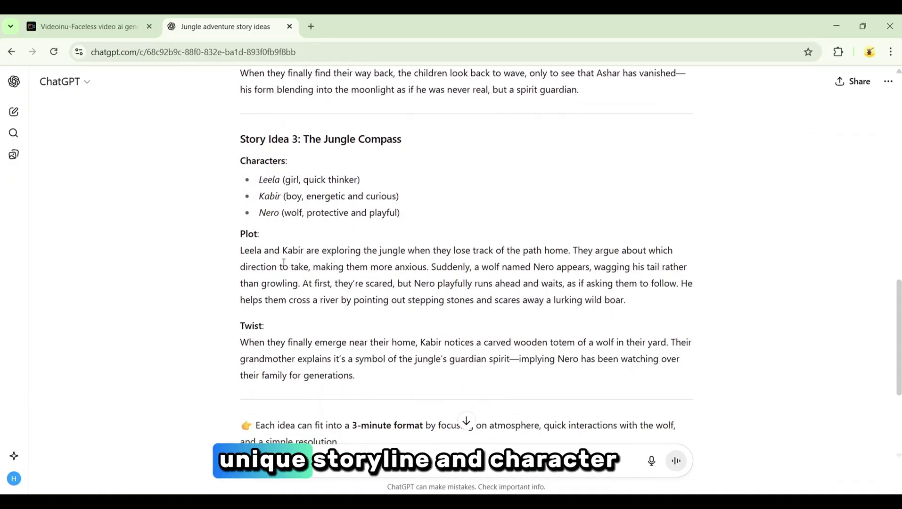
pyautogui.scroll(-4, 286, 263)
pyautogui.scroll(10, 289, 259)
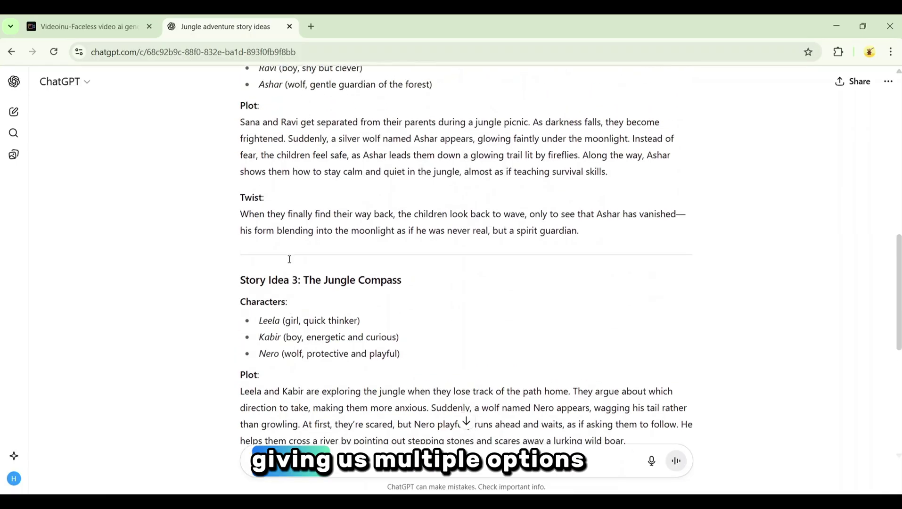
pyautogui.scroll(1, 289, 261)
pyautogui.scroll(-9, 519, 306)
pyautogui.scroll(3, 522, 305)
pyautogui.scroll(3, 520, 304)
pyautogui.scroll(-3, 521, 305)
pyautogui.moveTo(249, 142); pyautogui.dragTo(401, 141)
pyautogui.click(344, 141)
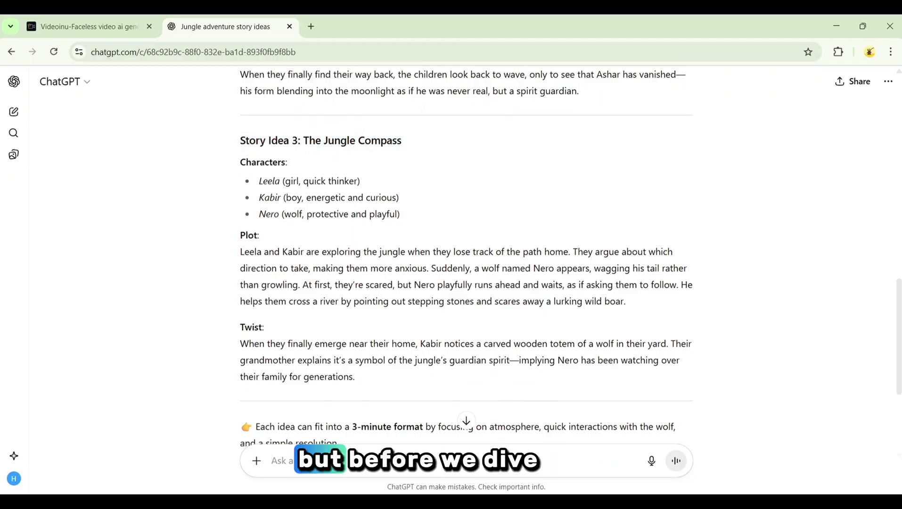
# Send ChatGPT the request for the full third story with Leela's and Kabir's detailed looks
pyautogui.write('I really liked the third story idea. Please write the complete story, and also describe the characters in detail—especially Leela and Kabir. Include their age, hairstyle, skin tone, eye color, clothing, and overall character style.')
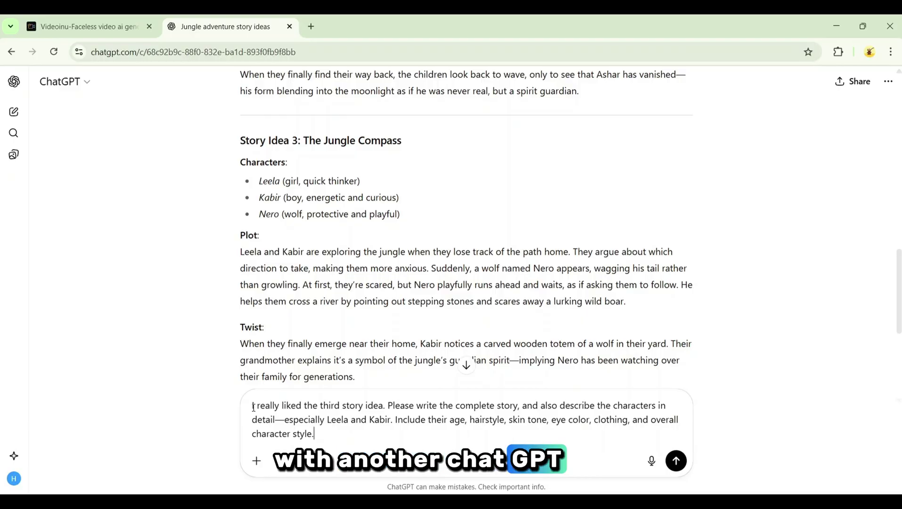
pyautogui.moveTo(253, 408); pyautogui.dragTo(319, 449)
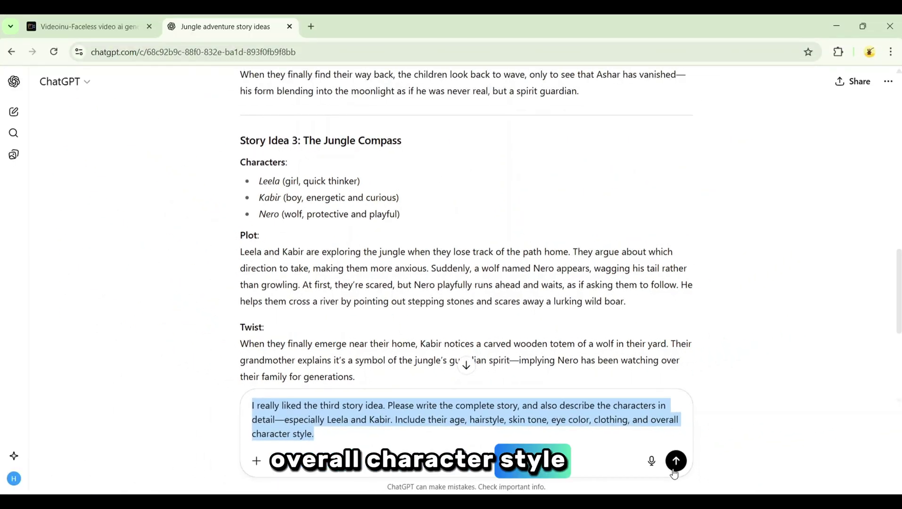
pyautogui.click(674, 469)
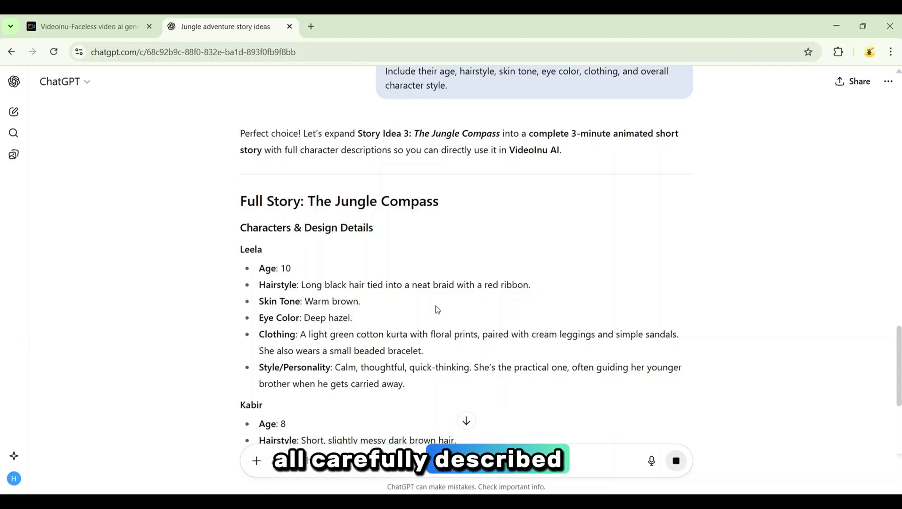
# Select the full Jungle Compass story from Opening to the end and return to Videoinu
pyautogui.scroll(-3, 313, 350)
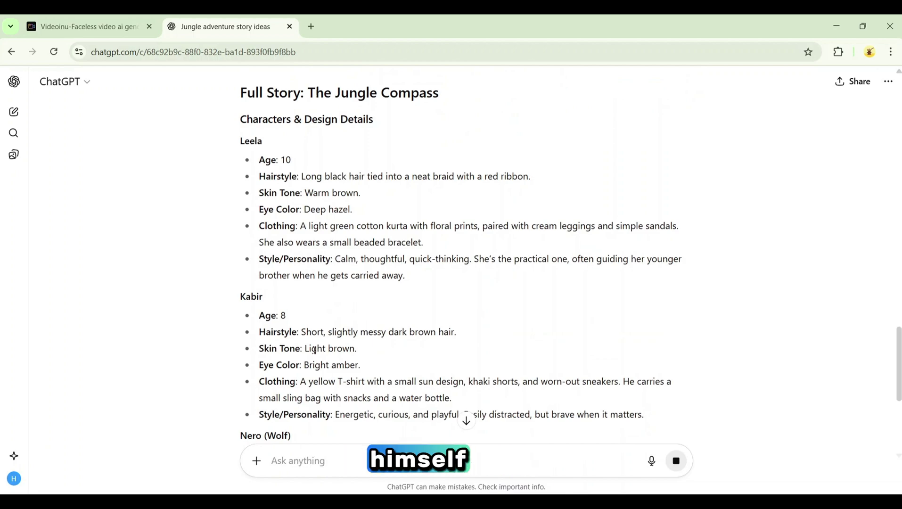
pyautogui.scroll(-8, 314, 350)
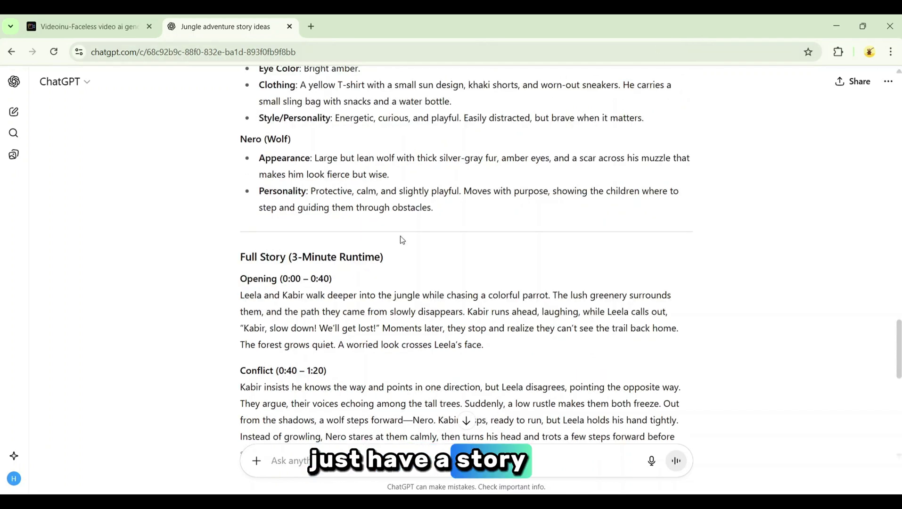
pyautogui.scroll(-3, 357, 298)
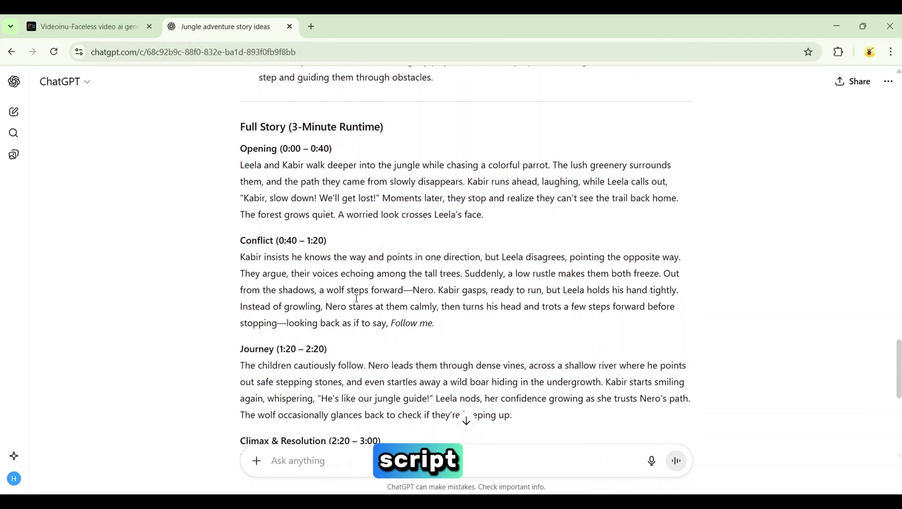
pyautogui.moveTo(240, 115); pyautogui.dragTo(397, 94)
pyautogui.scroll(-5, 334, 259)
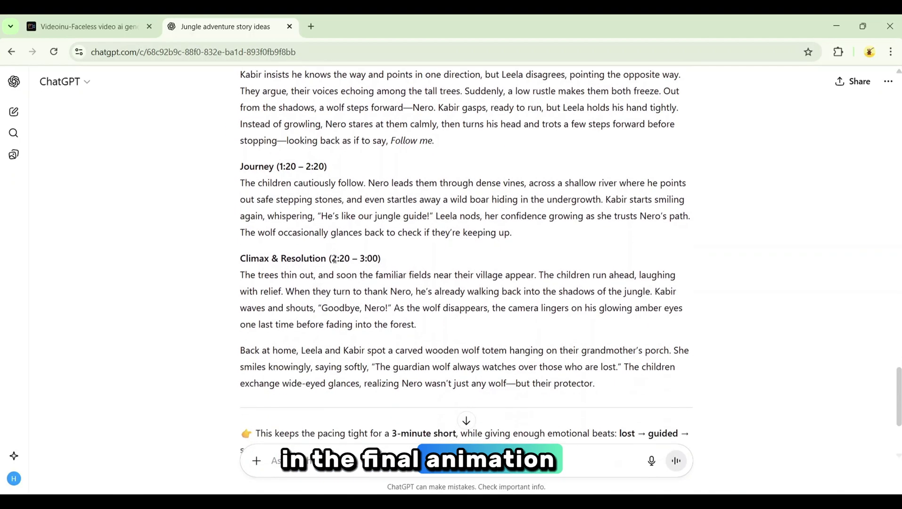
pyautogui.scroll(6, 334, 259)
pyautogui.scroll(1, 334, 259)
pyautogui.scroll(-1, 334, 259)
pyautogui.click(333, 259)
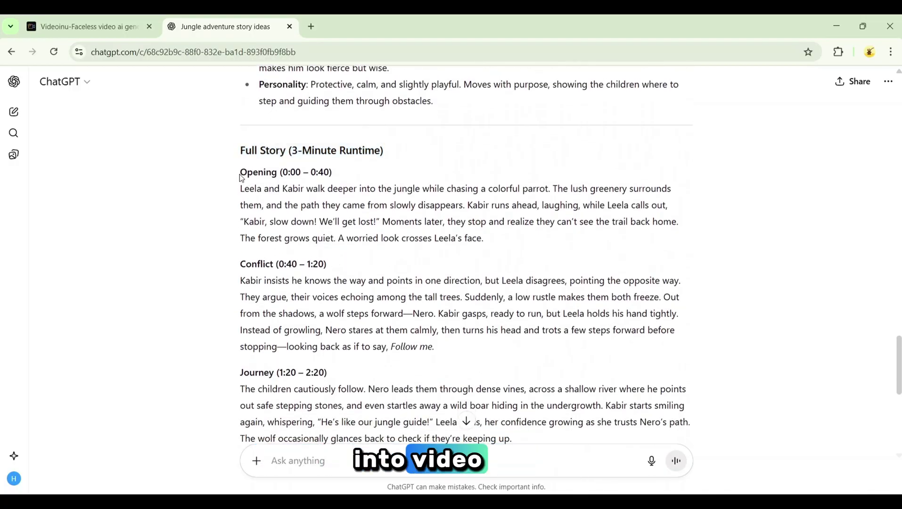
pyautogui.moveTo(242, 172); pyautogui.dragTo(592, 220)
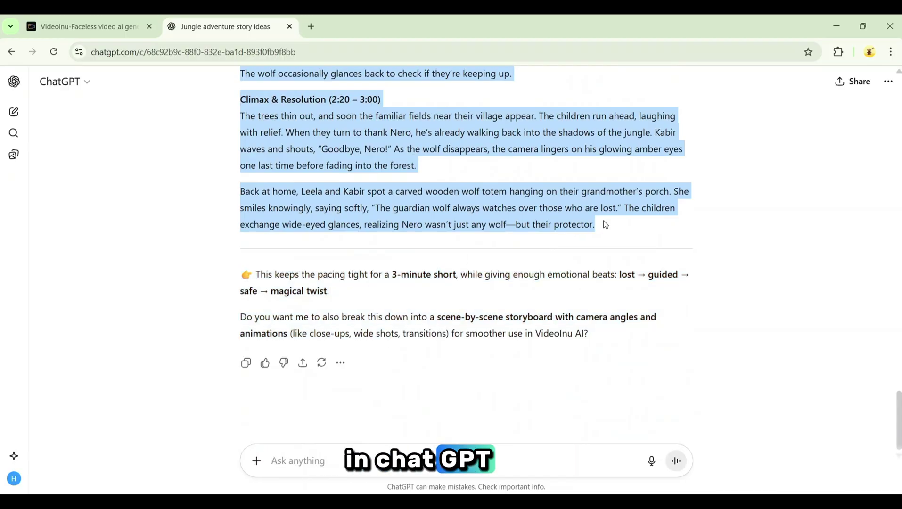
pyautogui.click(58, 19)
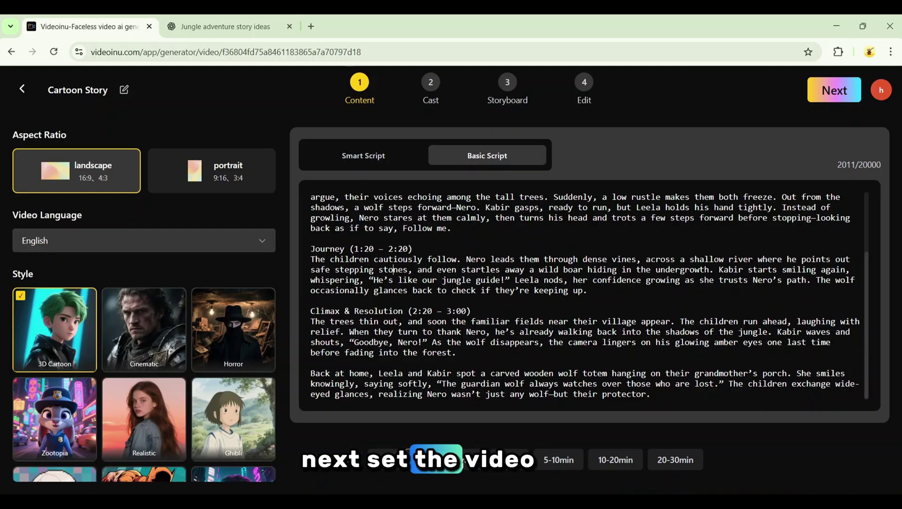
# Pick a video duration, generate the 36-shot script of about 3:03, and continue to Cast
pyautogui.click(460, 460)
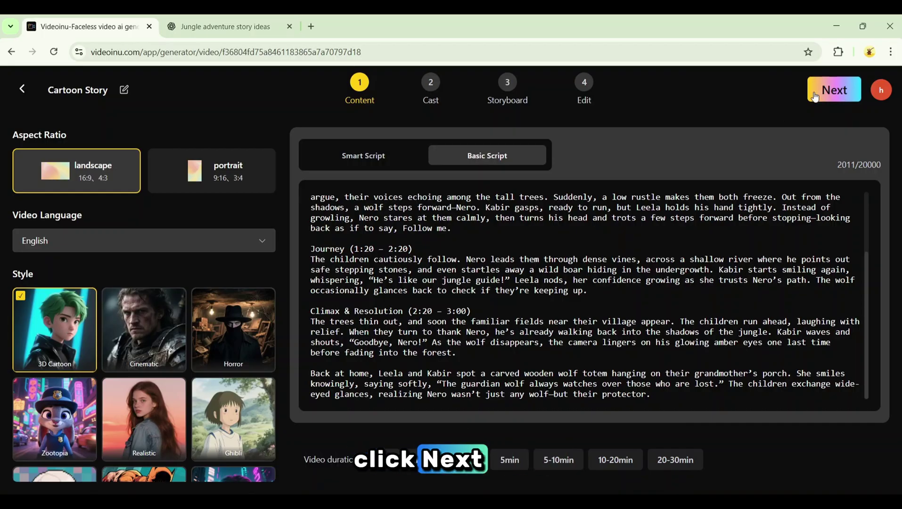
pyautogui.click(839, 92)
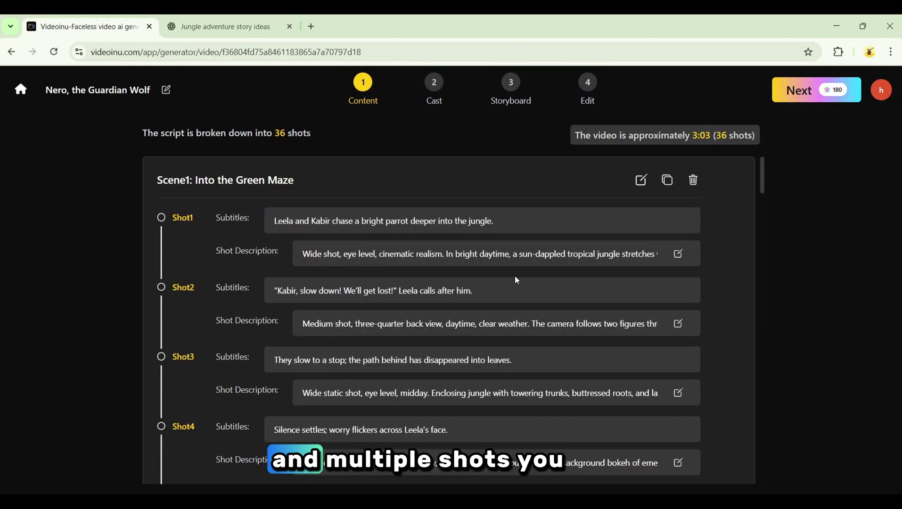
pyautogui.moveTo(576, 135); pyautogui.dragTo(689, 134)
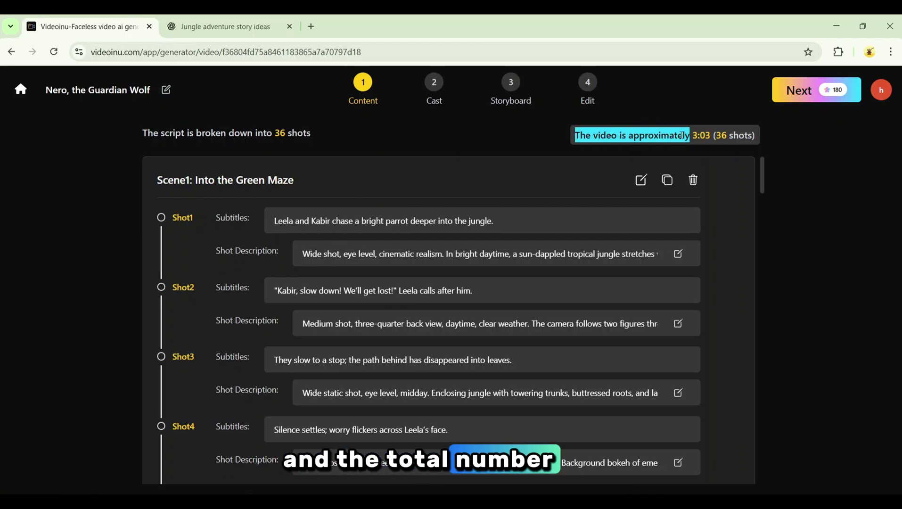
pyautogui.click(694, 137)
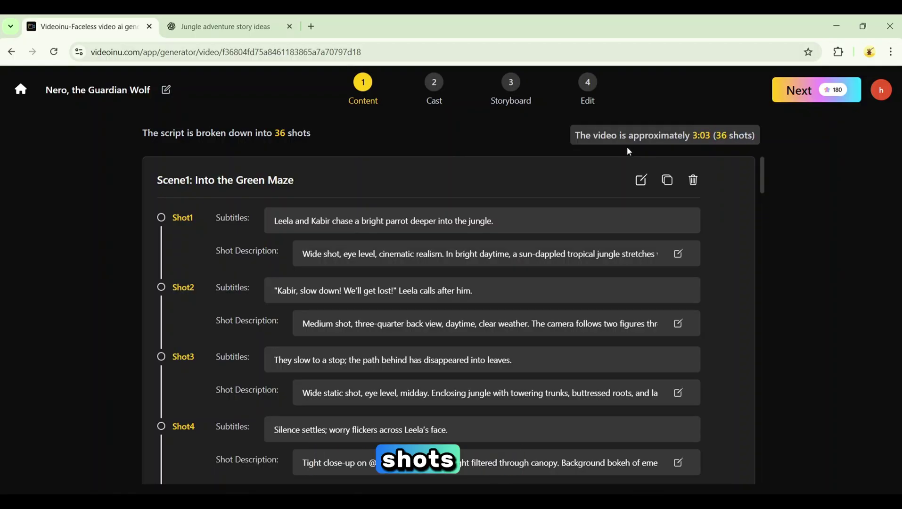
pyautogui.scroll(-15, 406, 235)
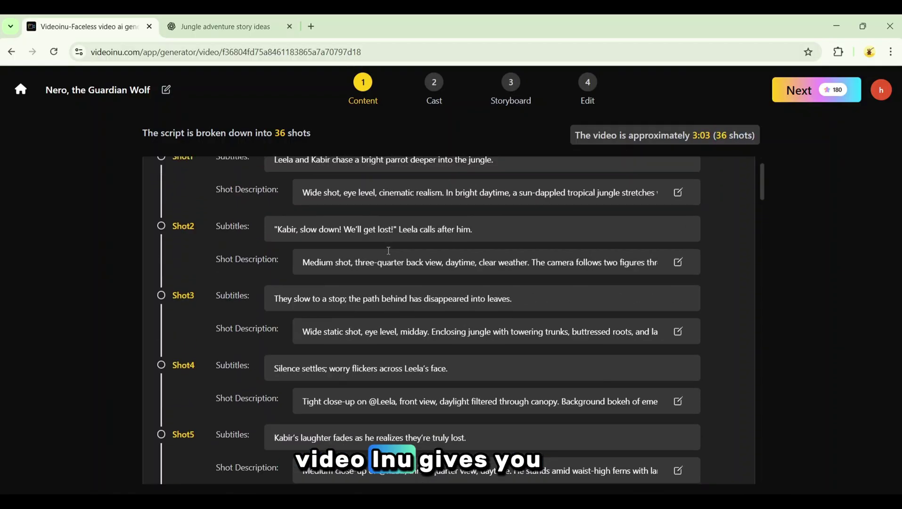
pyautogui.scroll(-20, 389, 252)
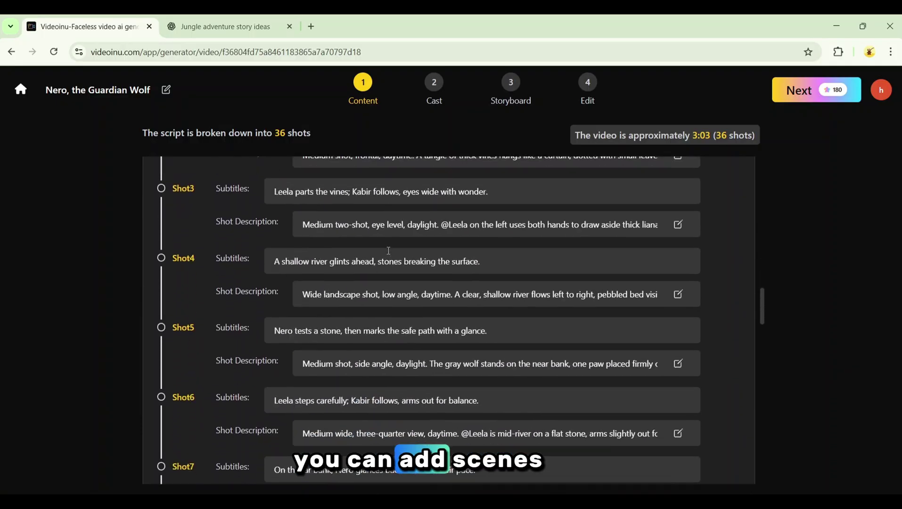
pyautogui.scroll(-2, 389, 254)
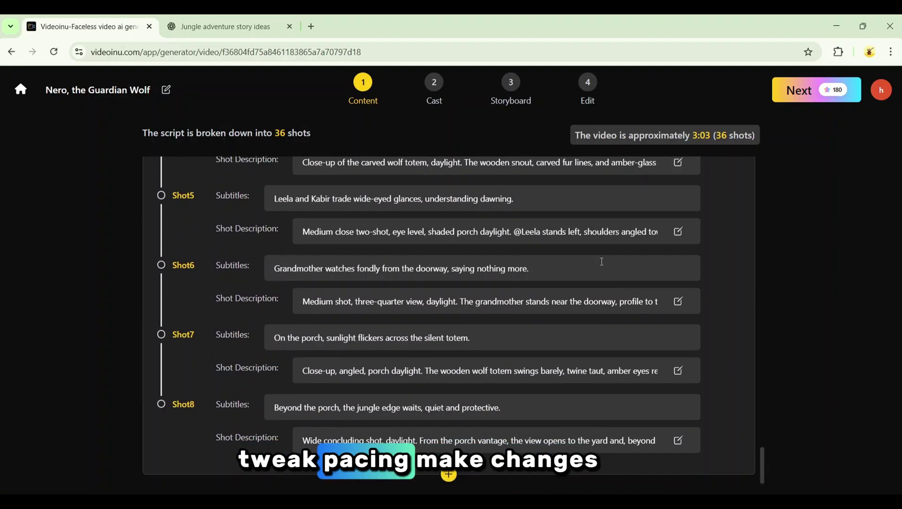
pyautogui.scroll(20, 602, 261)
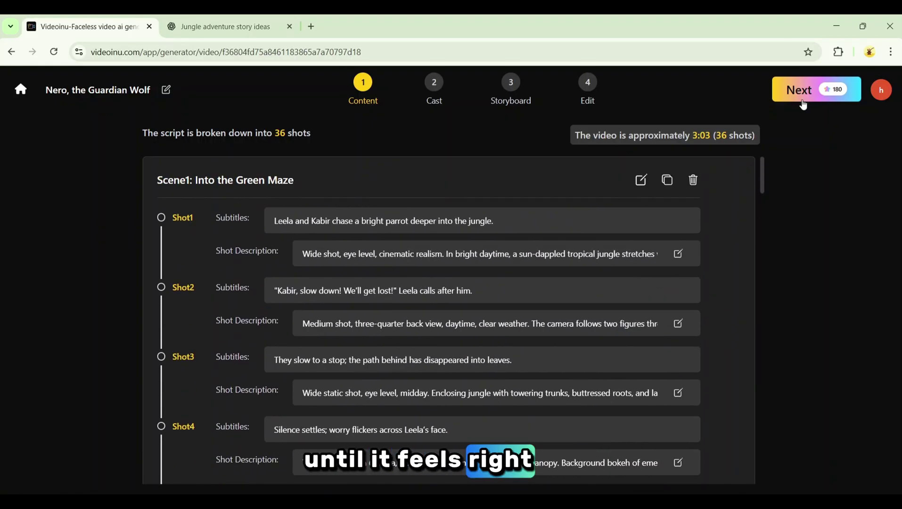
pyautogui.click(803, 102)
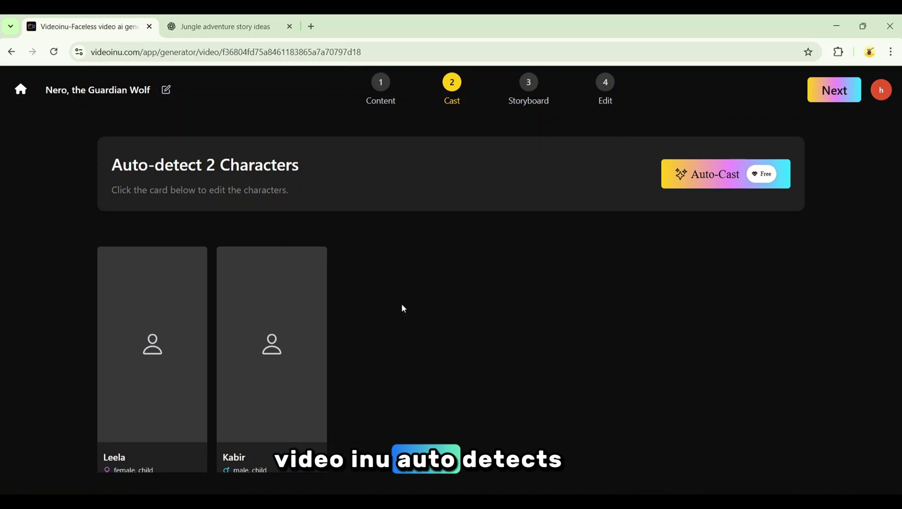
# Create a new character named Leela, set to female, human and youth
pyautogui.moveTo(115, 165); pyautogui.dragTo(310, 170)
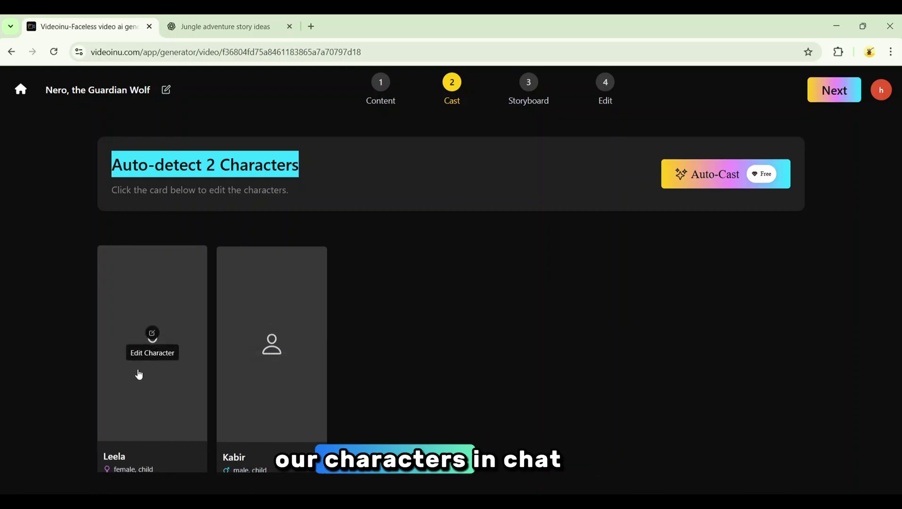
pyautogui.click(151, 334)
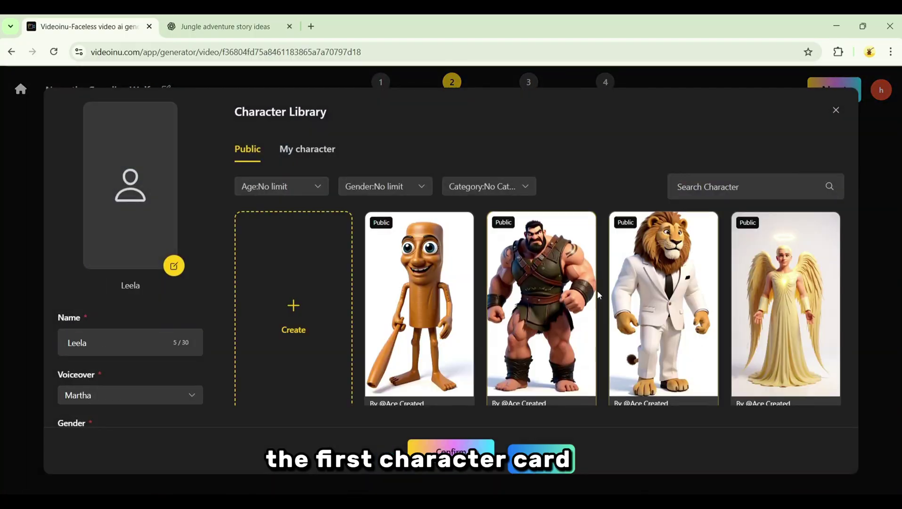
pyautogui.scroll(-15, 568, 346)
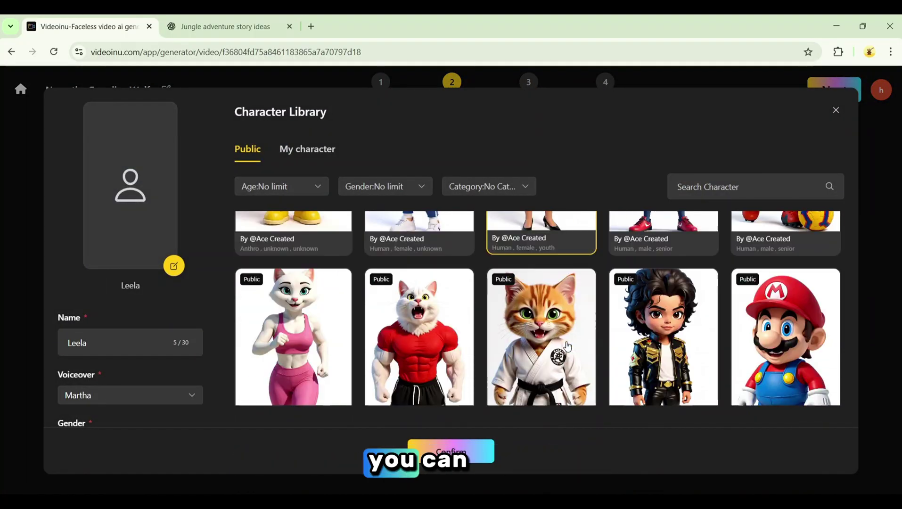
pyautogui.scroll(-10, 568, 346)
pyautogui.scroll(20, 567, 347)
pyautogui.click(304, 311)
pyautogui.click(161, 169)
pyautogui.write('Leela')
pyautogui.click(311, 171)
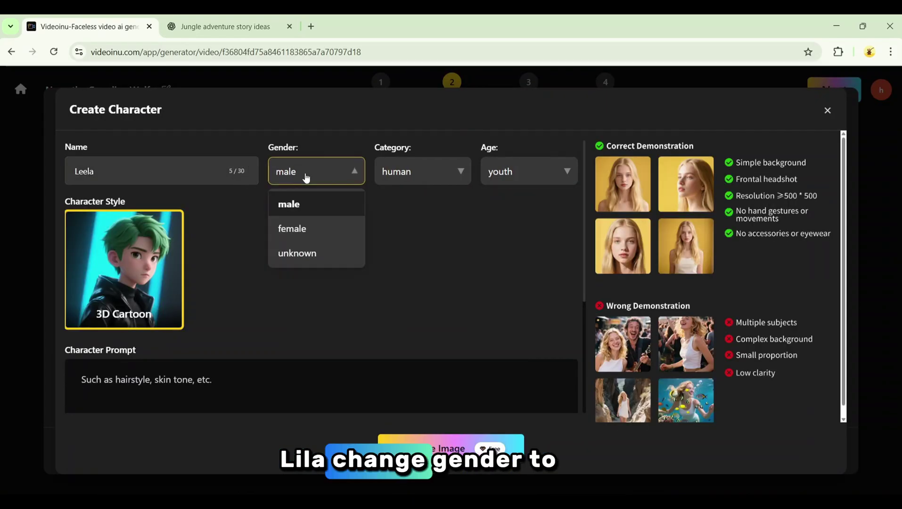
pyautogui.click(314, 231)
pyautogui.click(396, 178)
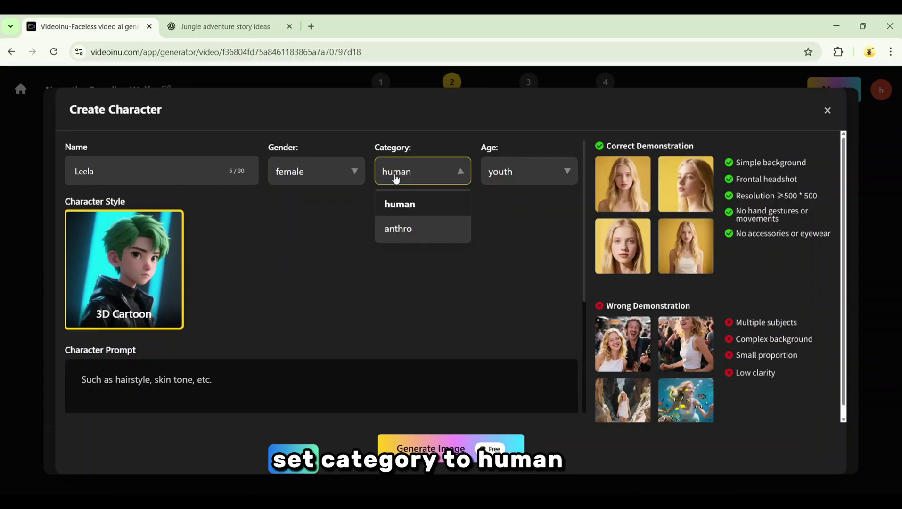
pyautogui.click(411, 213)
pyautogui.click(503, 173)
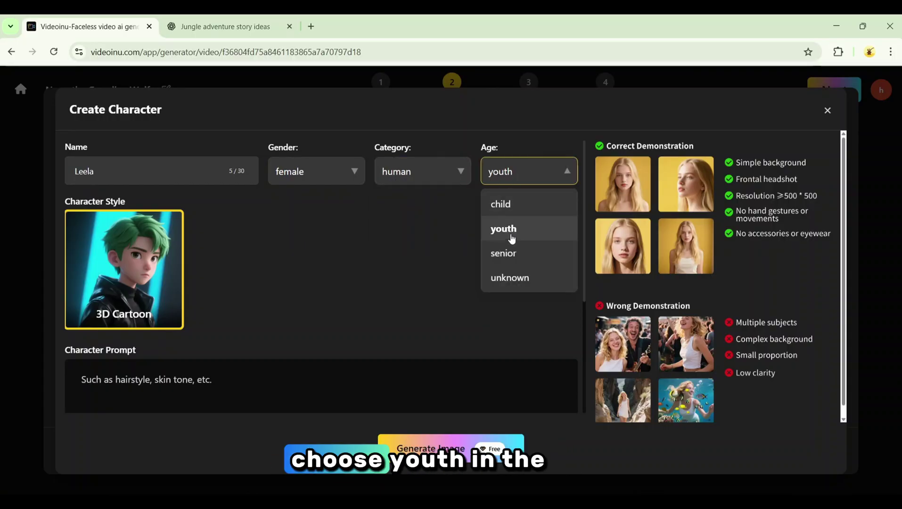
pyautogui.click(511, 235)
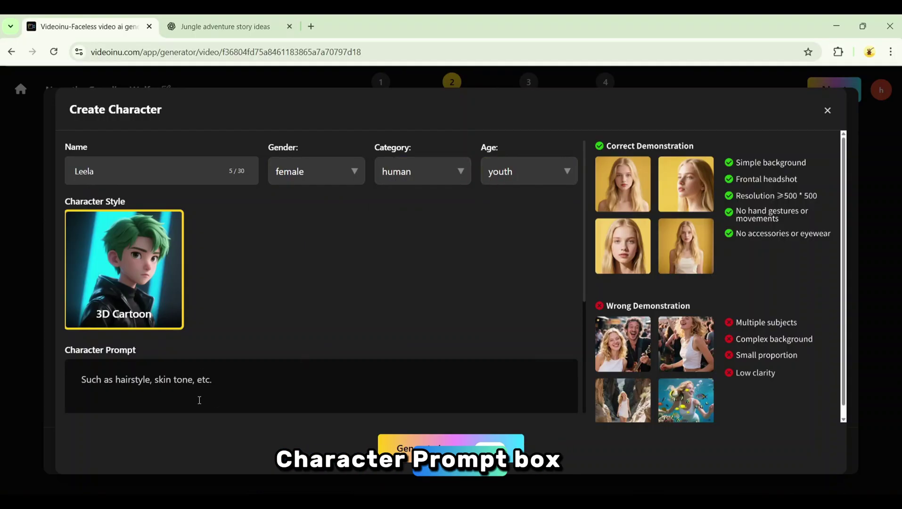
# Use Leela's ChatGPT description as the prompt, generate her image, then apply and confirm it
pyautogui.click(237, 20)
pyautogui.scroll(15, 340, 286)
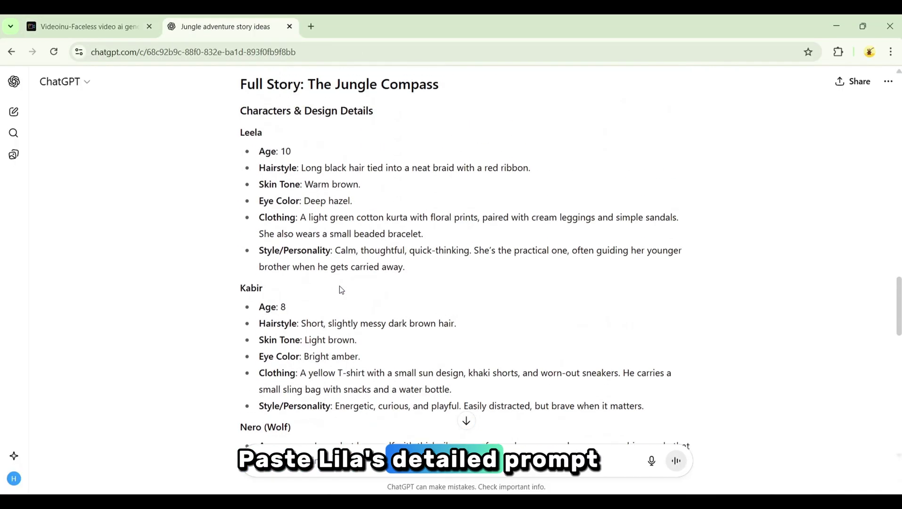
pyautogui.moveTo(258, 169); pyautogui.dragTo(427, 285)
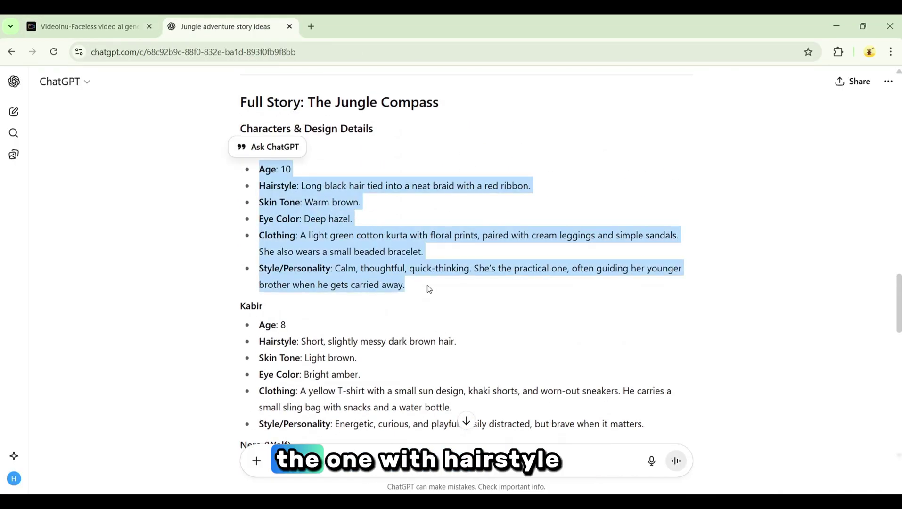
pyautogui.click(106, 27)
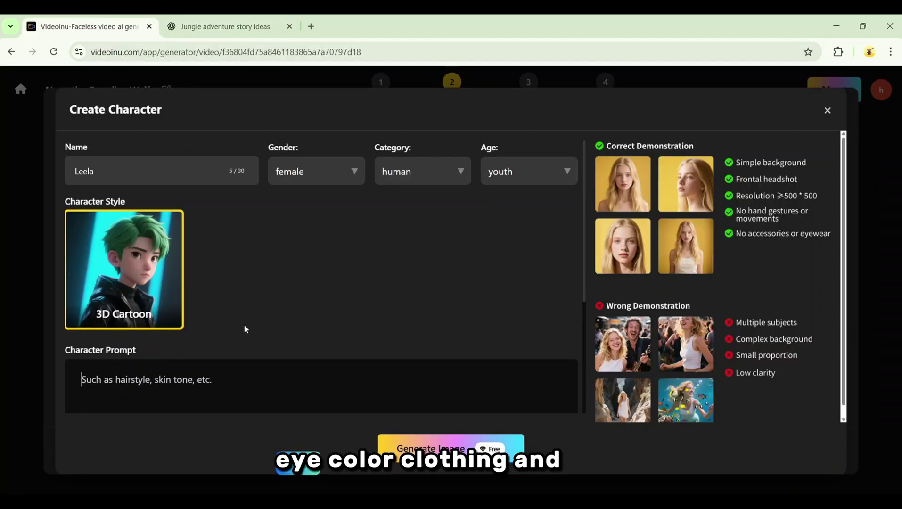
pyautogui.write('Clothing: A light green cotton kurta with floral prints, paired with cream leggings and simple sandals. She also wears a small beaded bracelet.  Style/Personality: Calm, thoughtful, quick-thinking. She’s the practical one, often guiding her younger brother when he gets carried away.')
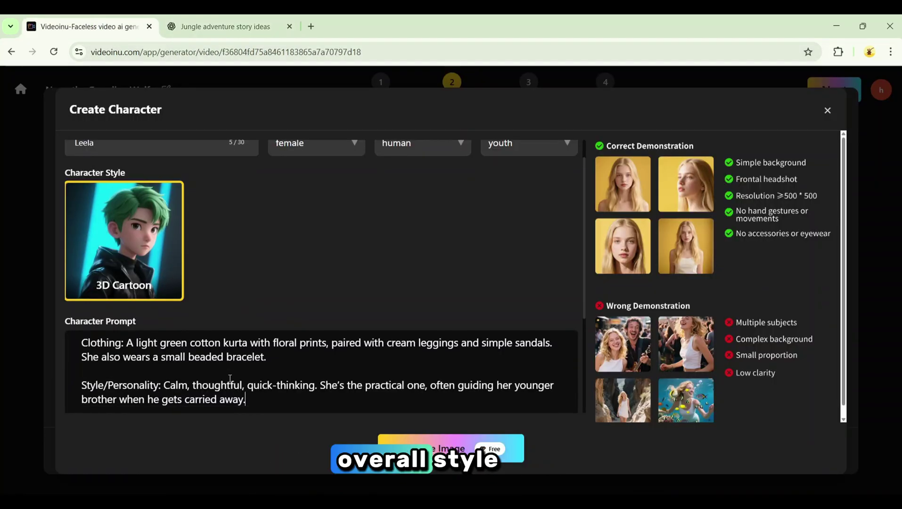
pyautogui.click(451, 445)
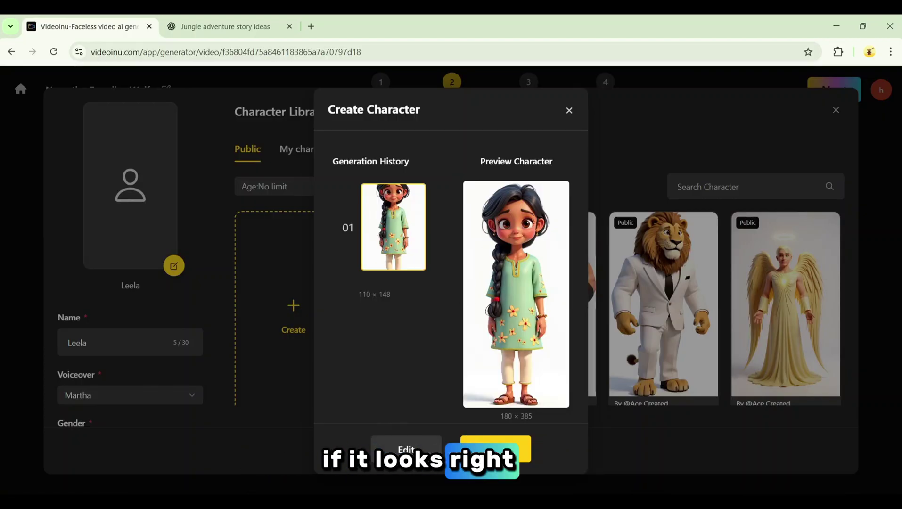
pyautogui.click(501, 448)
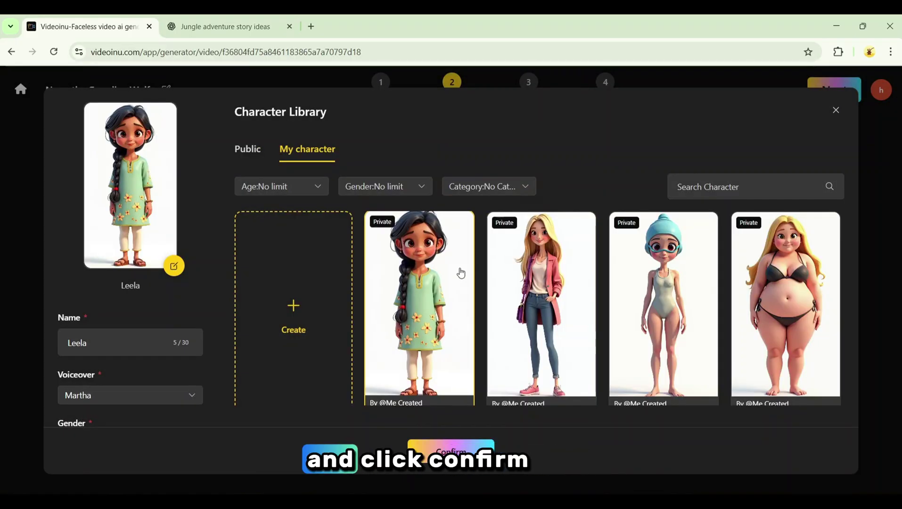
pyautogui.click(452, 445)
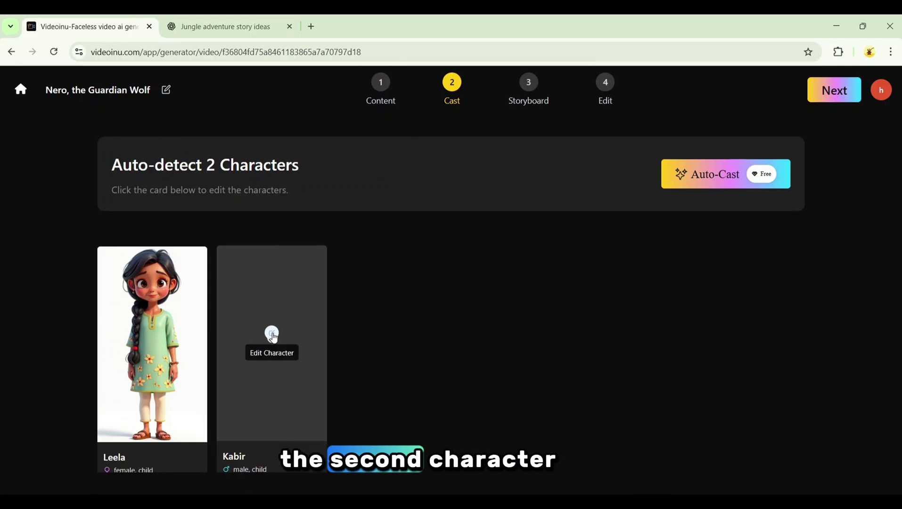
# Create a new character named Kabir from his cast card
pyautogui.click(272, 333)
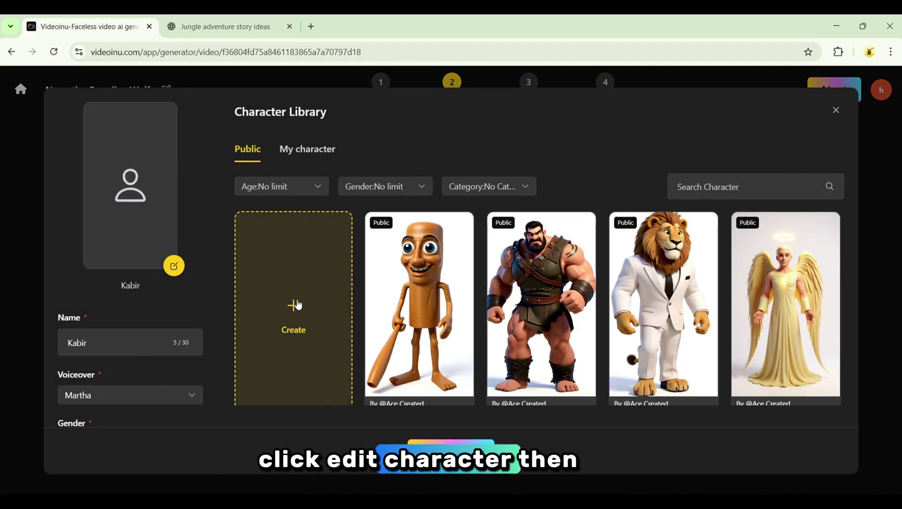
pyautogui.click(296, 307)
pyautogui.click(198, 178)
pyautogui.write('Kabir')
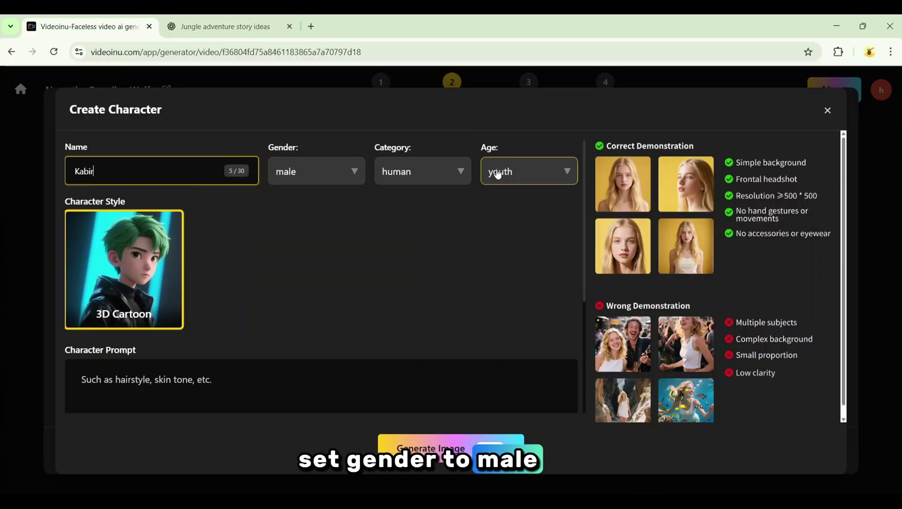
# Use Kabir's ChatGPT description as the prompt, generate his image, then apply and confirm it
pyautogui.click(198, 14)
pyautogui.scroll(-2, 260, 281)
pyautogui.moveTo(260, 281); pyautogui.dragTo(652, 375)
pyautogui.click(85, 26)
pyautogui.click(212, 388)
pyautogui.hotkey('ctrl', 'v')
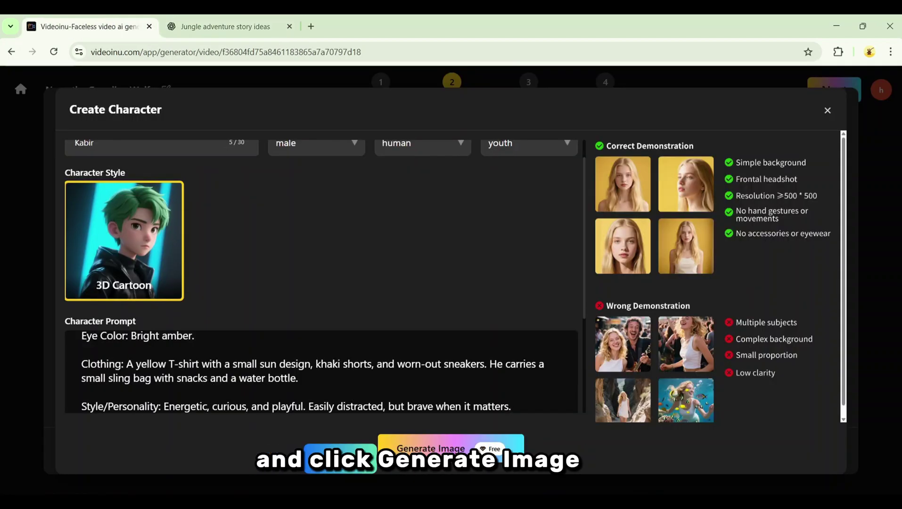
pyautogui.click(451, 448)
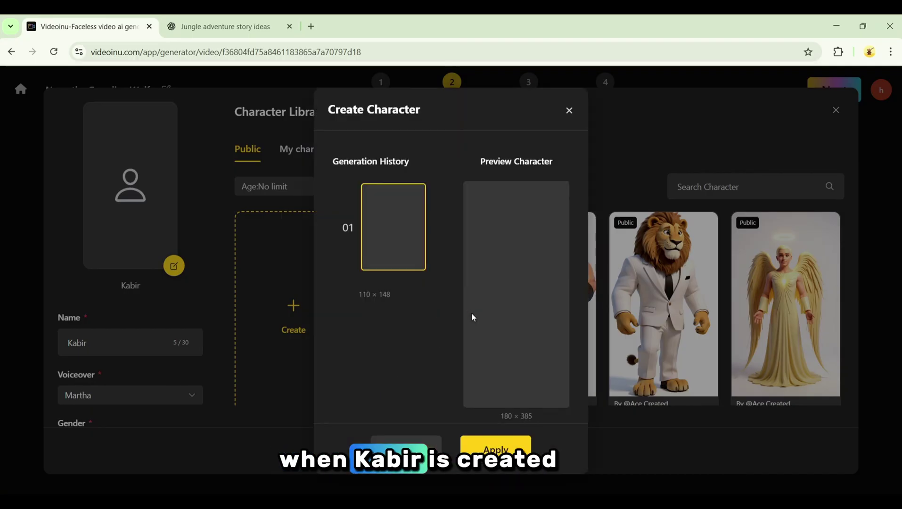
pyautogui.click(527, 447)
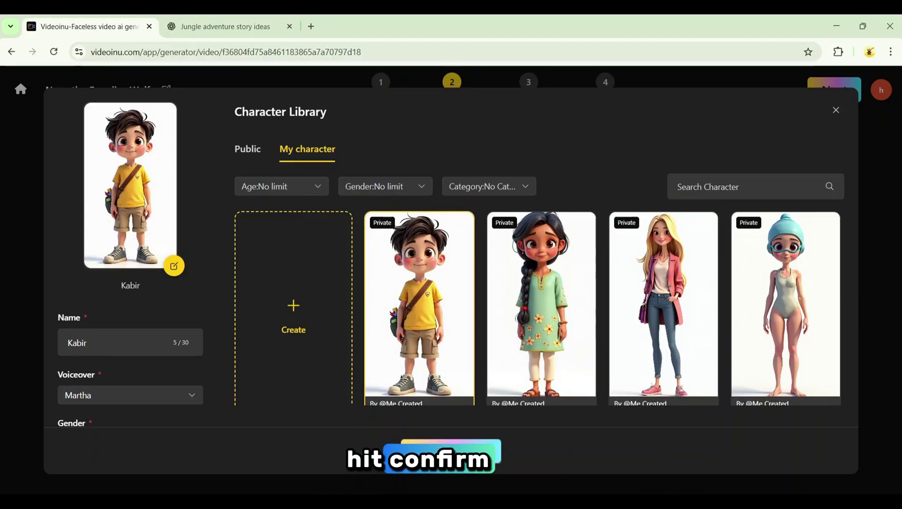
pyautogui.click(451, 454)
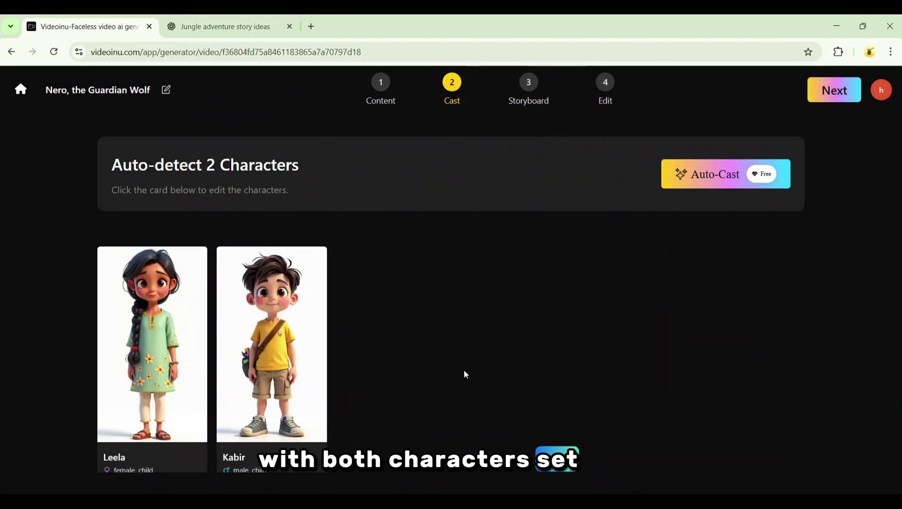
# Generate the storyboard and browse its 36 shot images
pyautogui.click(838, 89)
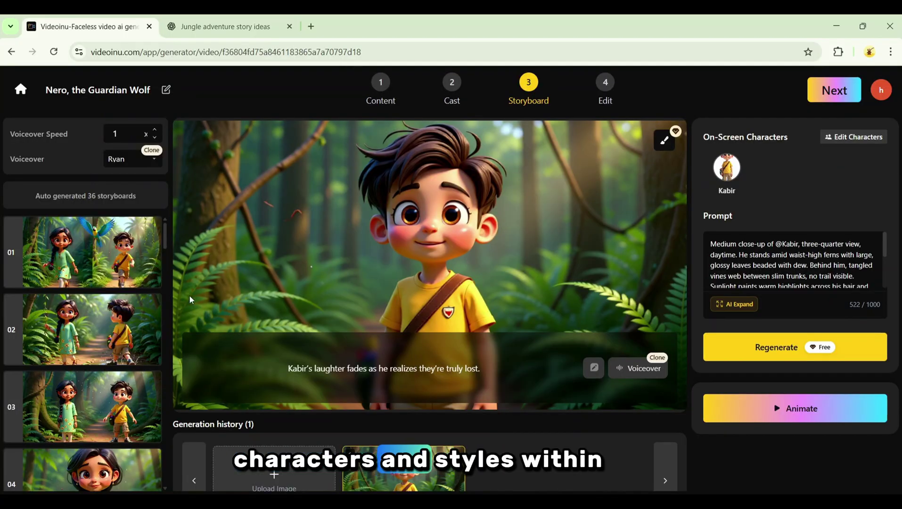
pyautogui.scroll(-5, 110, 380)
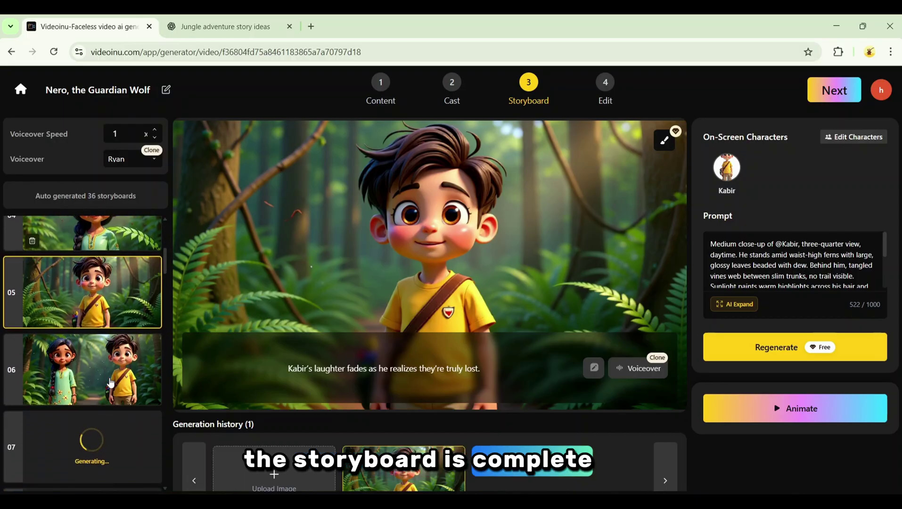
pyautogui.scroll(-1, 119, 275)
pyautogui.scroll(2, 116, 276)
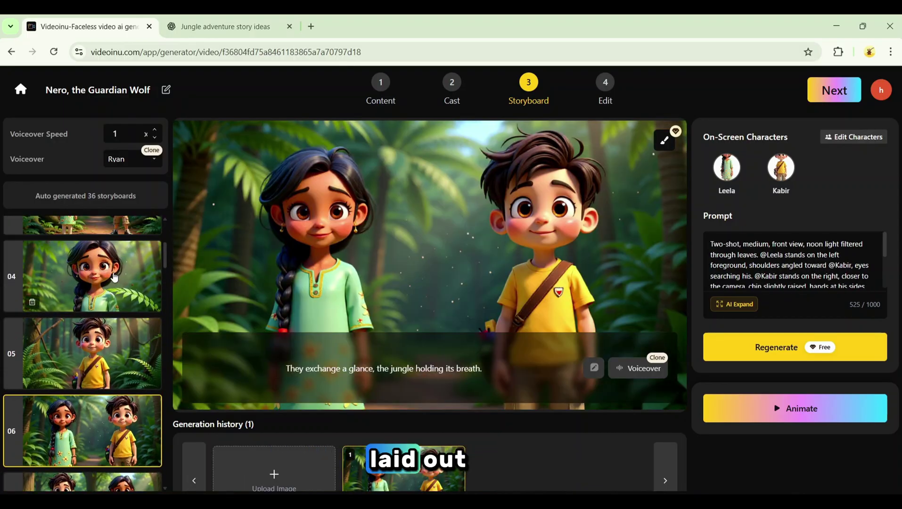
pyautogui.scroll(3, 114, 276)
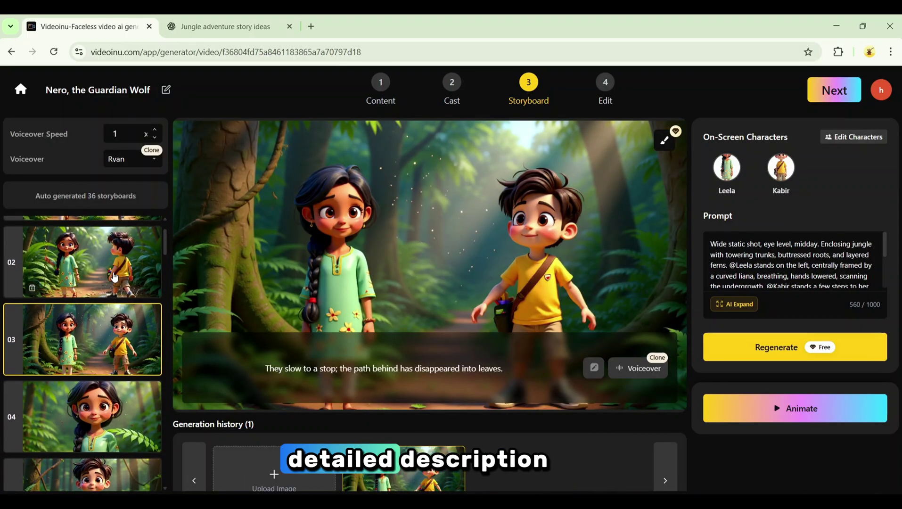
pyautogui.scroll(1, 115, 276)
pyautogui.scroll(-3, 109, 370)
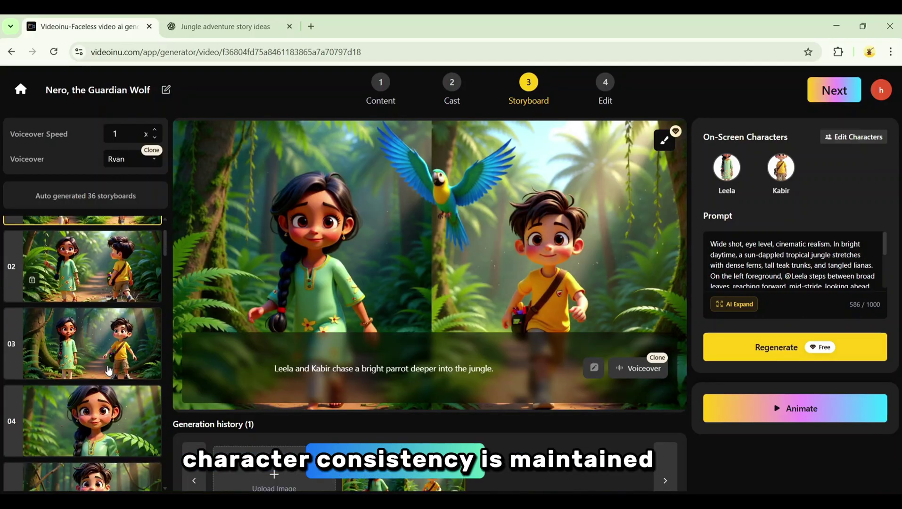
pyautogui.scroll(-2, 109, 371)
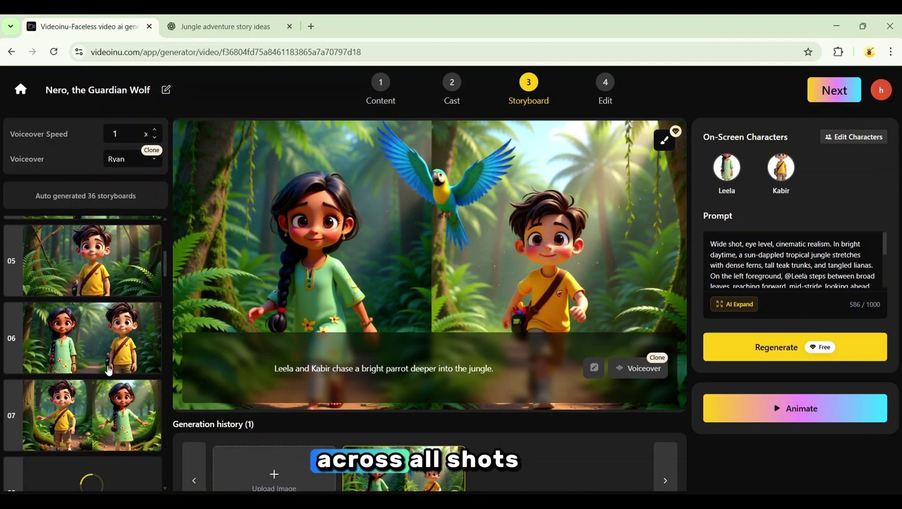
# Preview scenes 07 and 03, then open scene 24 to inspect its split image
pyautogui.click(100, 417)
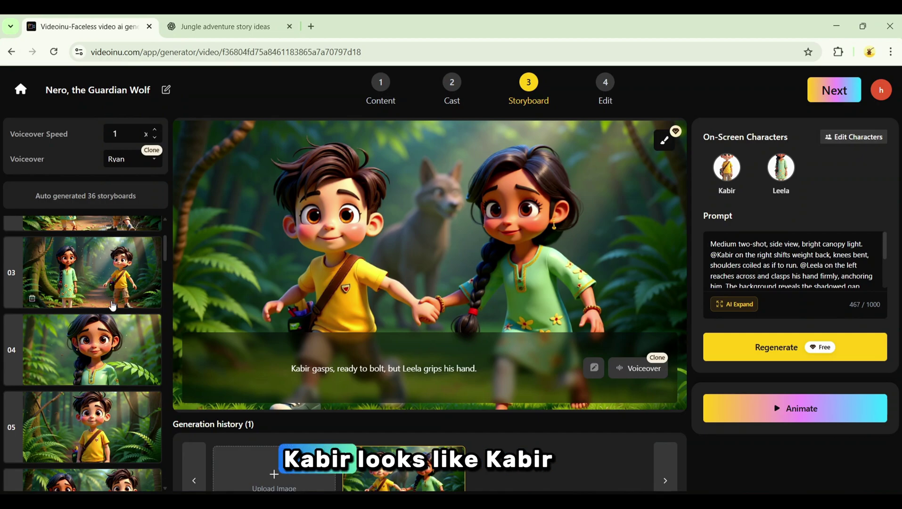
pyautogui.scroll(3, 97, 367)
pyautogui.click(95, 346)
pyautogui.scroll(1, 95, 347)
pyautogui.scroll(-20, 95, 346)
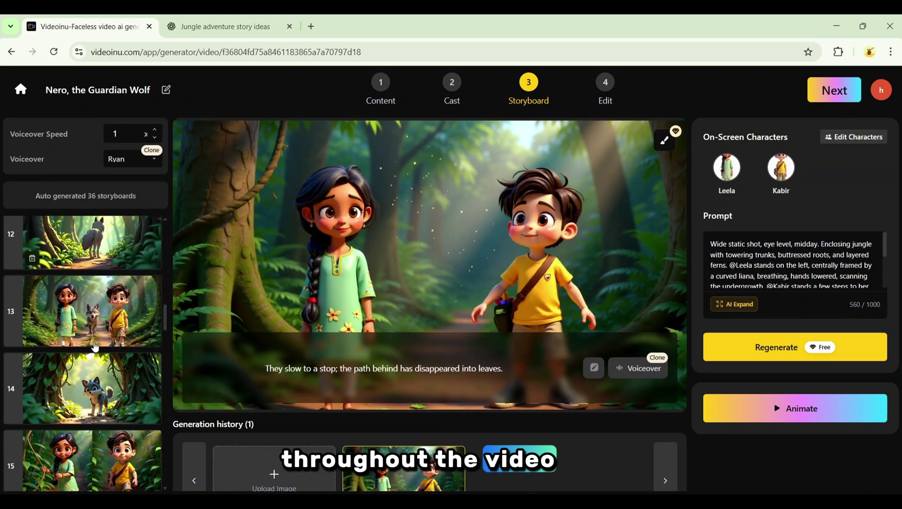
pyautogui.scroll(-8, 94, 346)
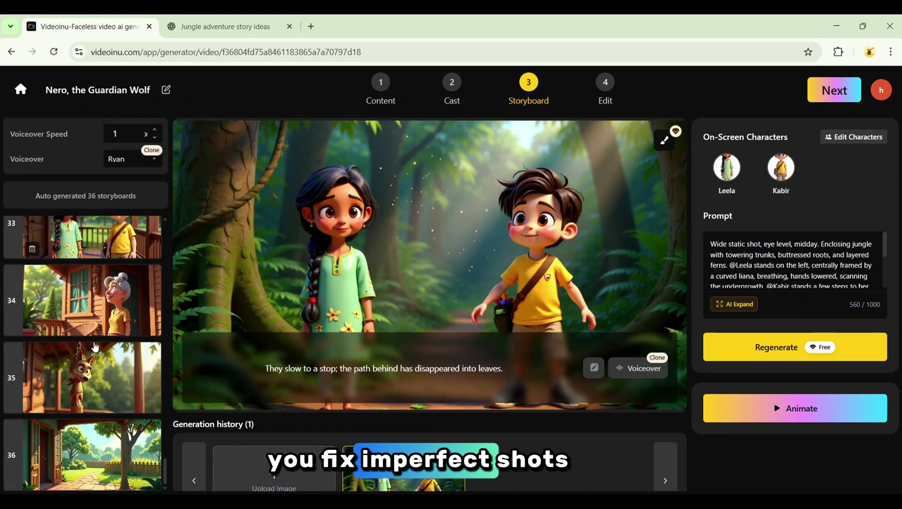
pyautogui.scroll(10, 73, 353)
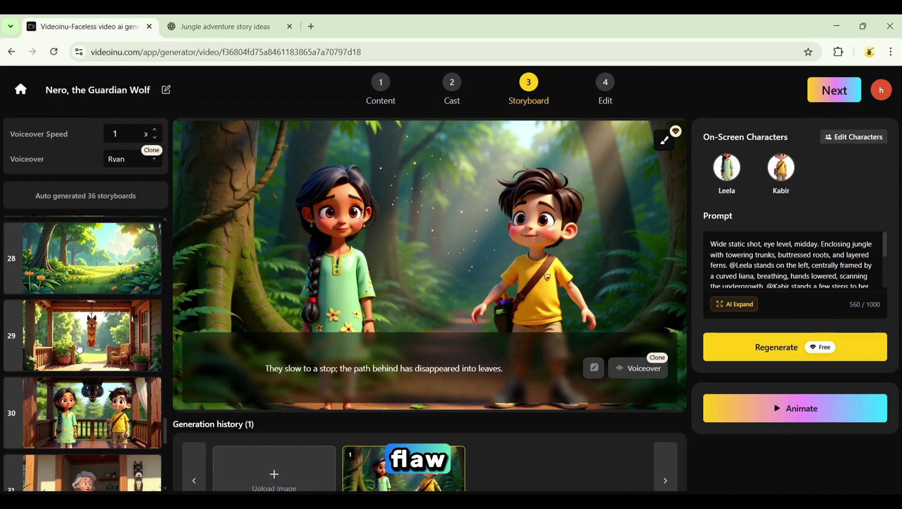
pyautogui.scroll(3, 78, 348)
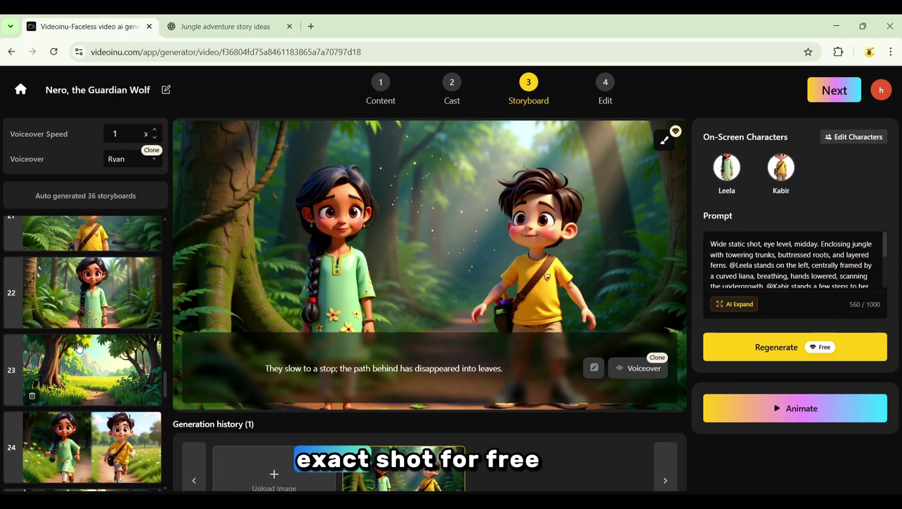
pyautogui.click(111, 450)
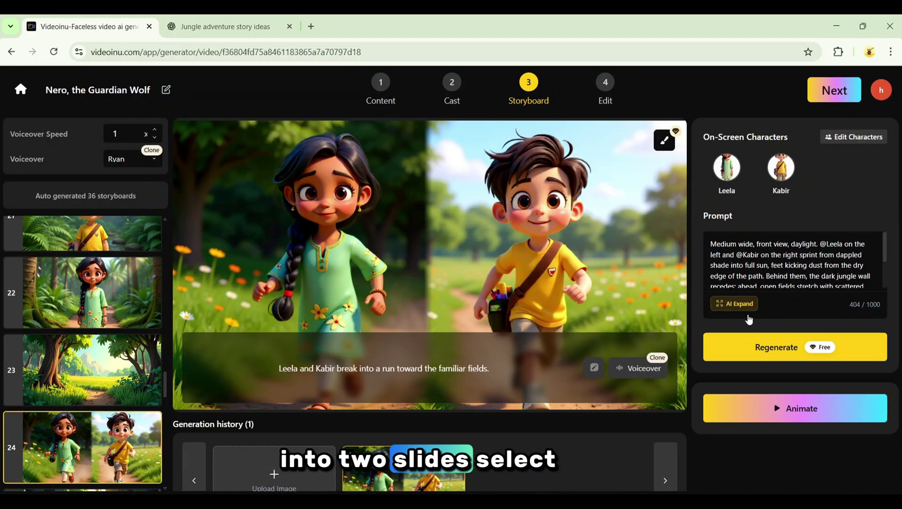
# Regenerate the split-image scenes 24, 07 and 09 as single coherent shots
pyautogui.click(783, 353)
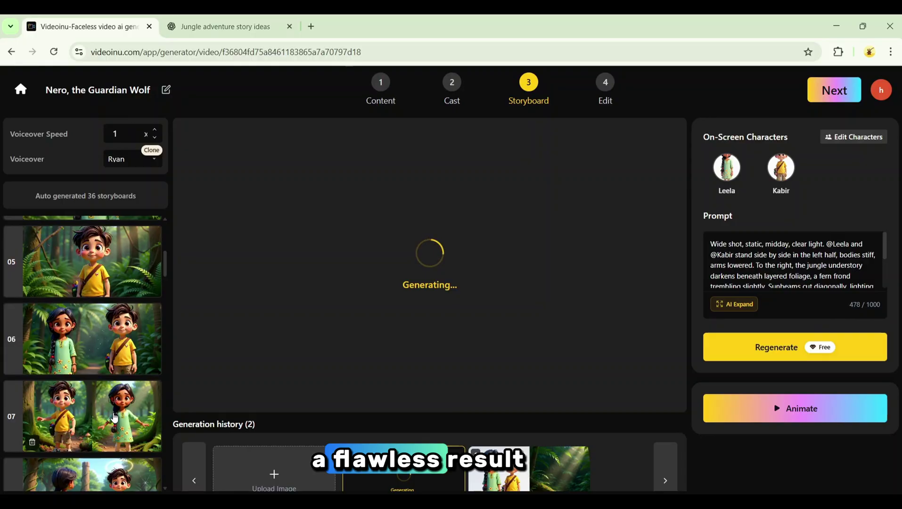
pyautogui.click(114, 417)
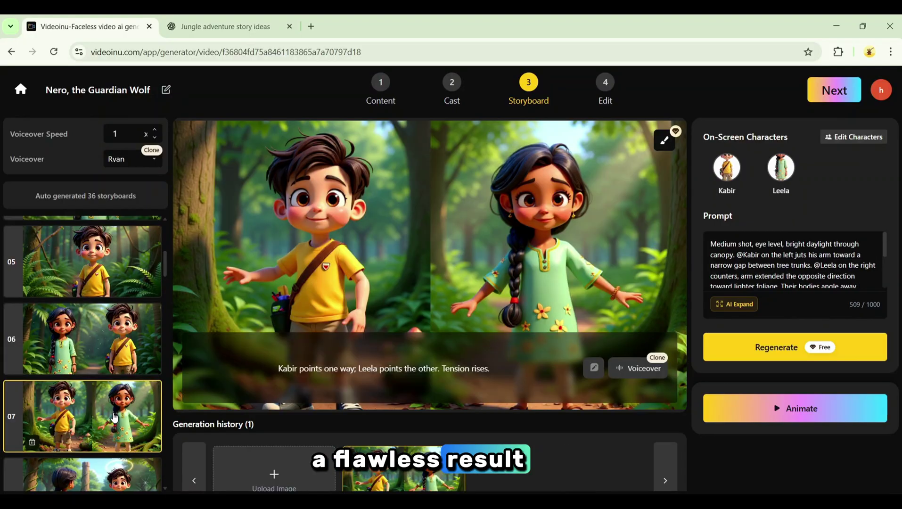
pyautogui.click(751, 352)
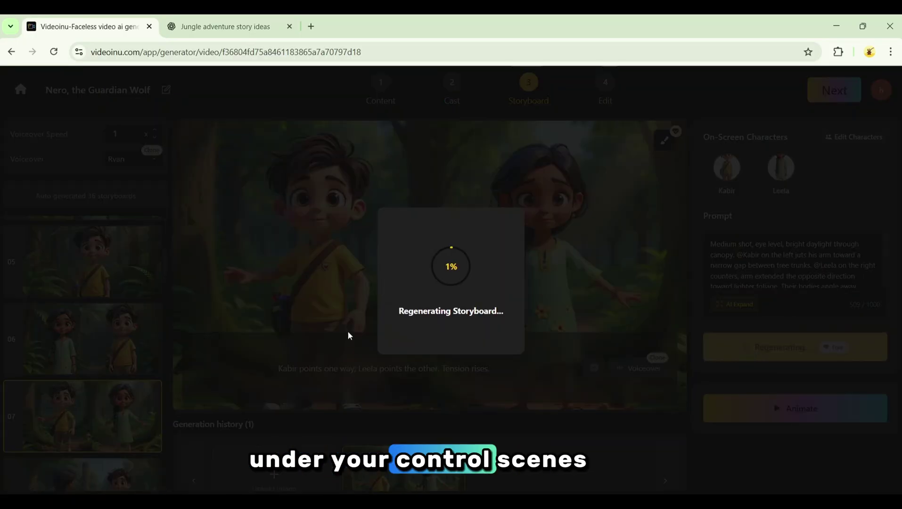
pyautogui.click(776, 351)
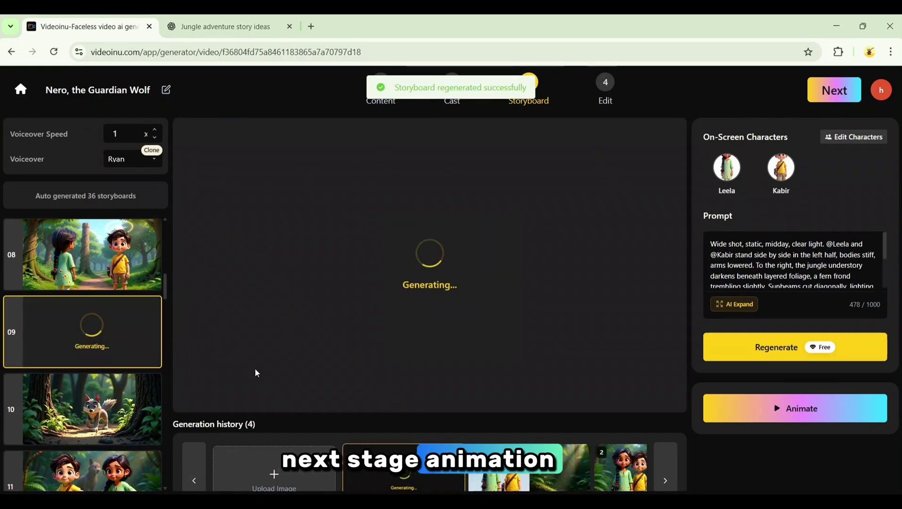
pyautogui.scroll(5, 86, 311)
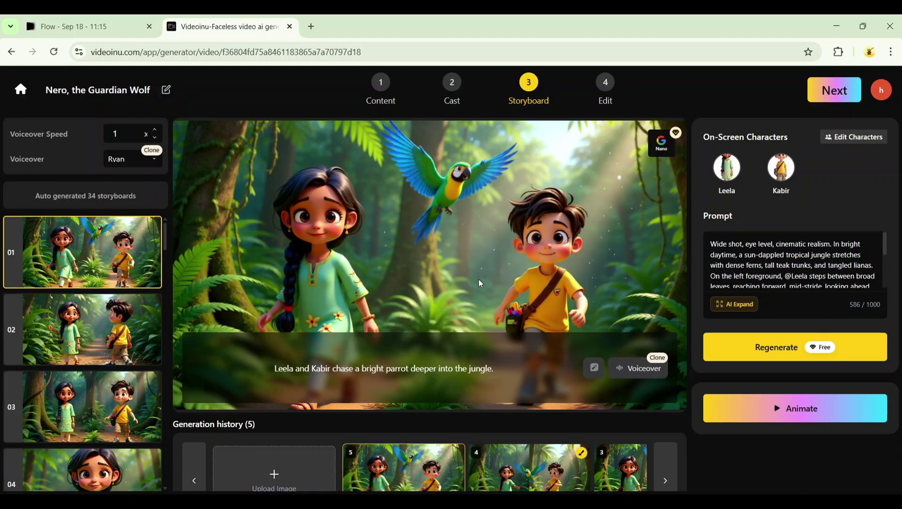
# Regenerate shot 01 with a Facial edit: Role Leela, Expression Laughing
pyautogui.click(662, 156)
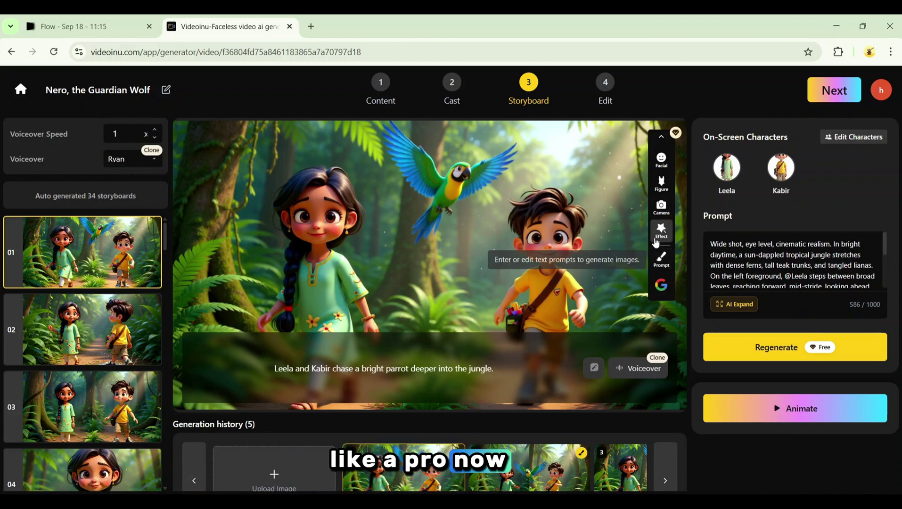
pyautogui.click(653, 163)
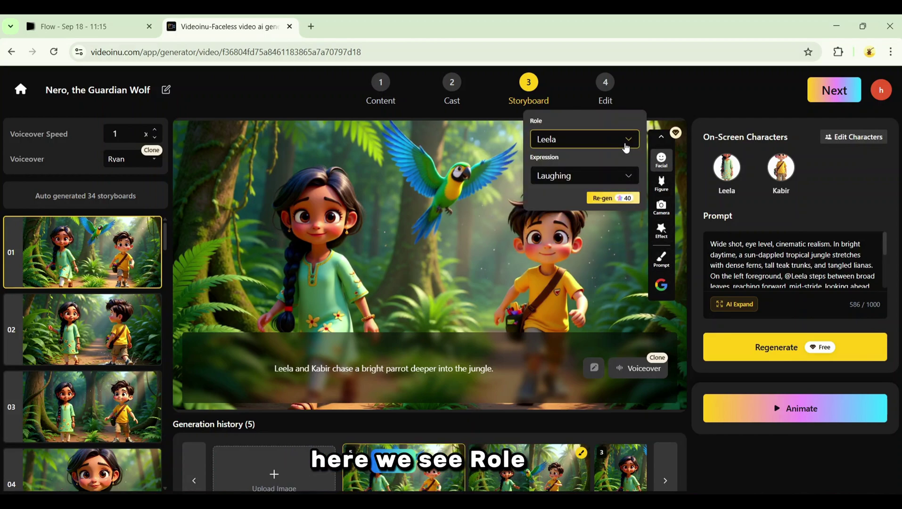
pyautogui.click(552, 140)
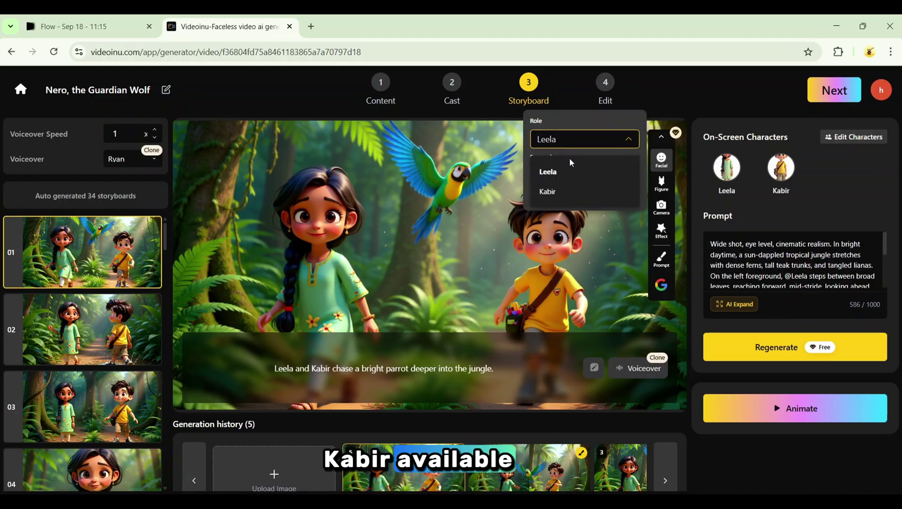
pyautogui.click(569, 183)
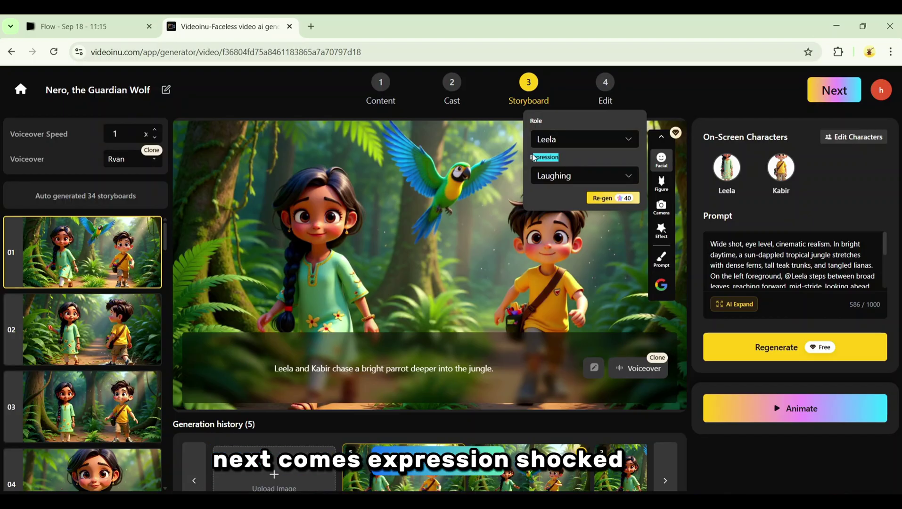
pyautogui.click(548, 175)
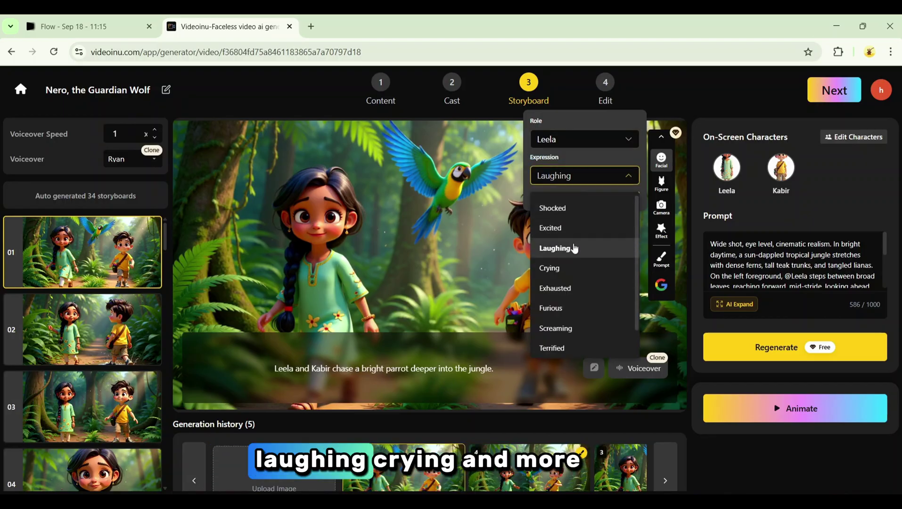
pyautogui.scroll(-1, 562, 315)
pyautogui.scroll(1, 562, 311)
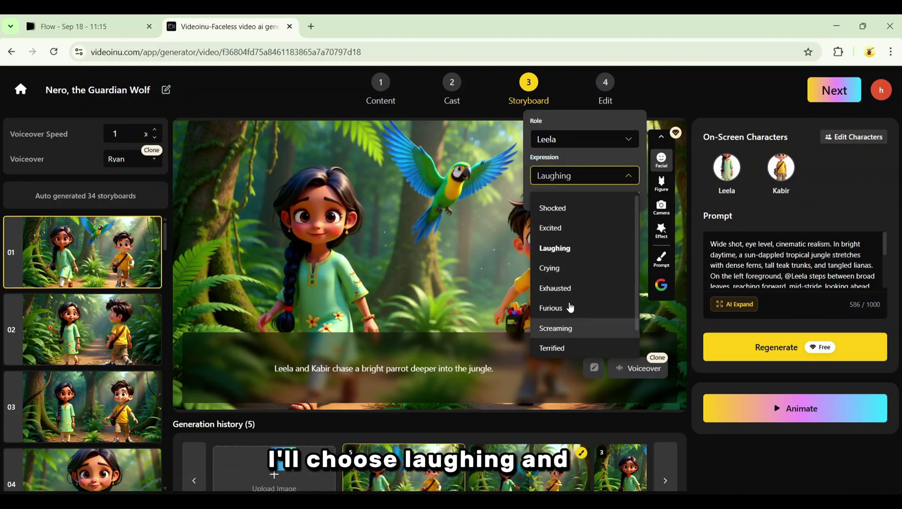
pyautogui.click(574, 250)
pyautogui.click(599, 197)
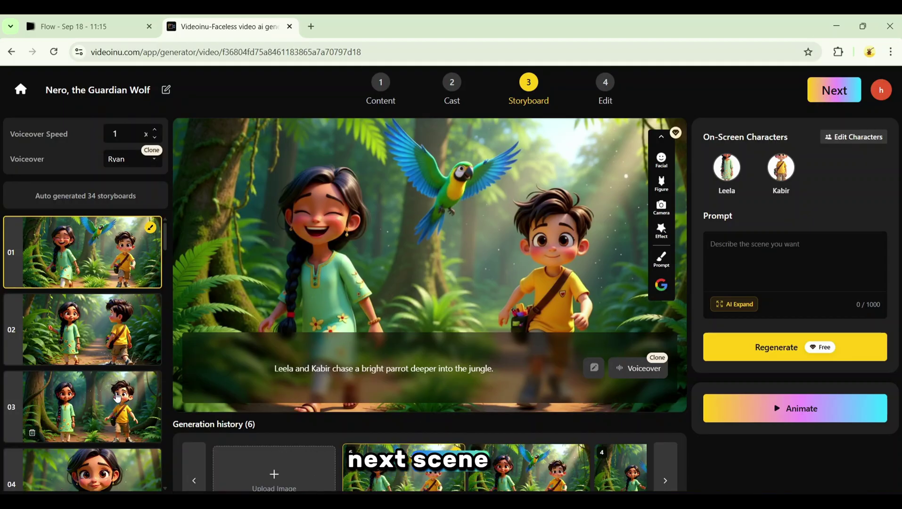
# Regenerate shot 03 with Kabir's expression set to Terrified, then select shot 02
pyautogui.click(109, 404)
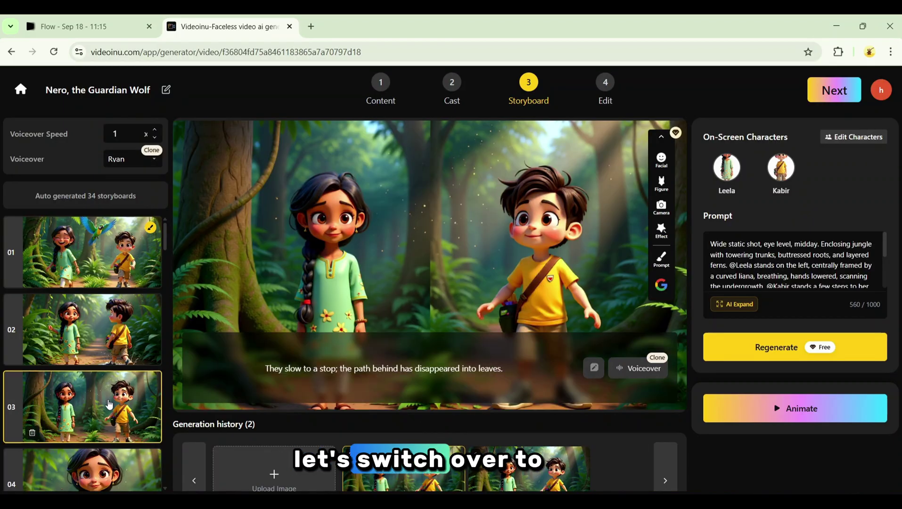
pyautogui.click(661, 159)
pyautogui.click(584, 139)
pyautogui.click(557, 198)
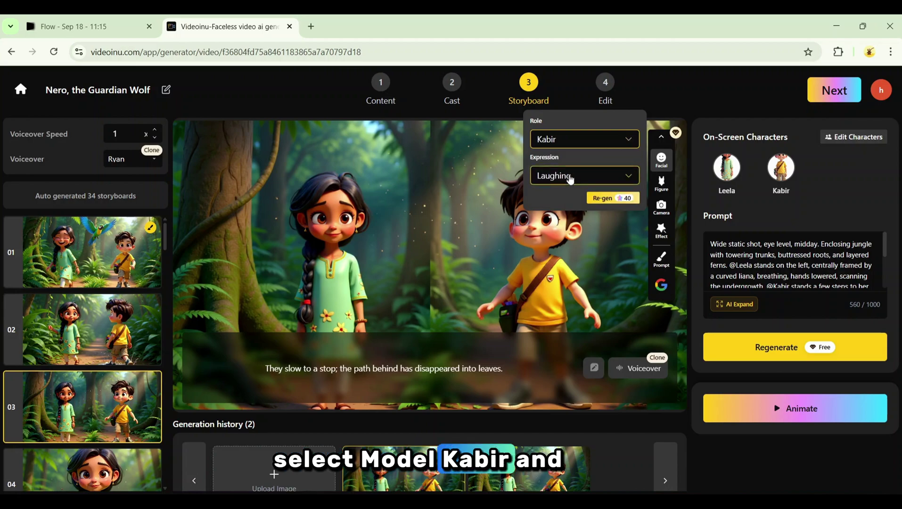
pyautogui.click(570, 176)
pyautogui.click(555, 346)
pyautogui.click(599, 197)
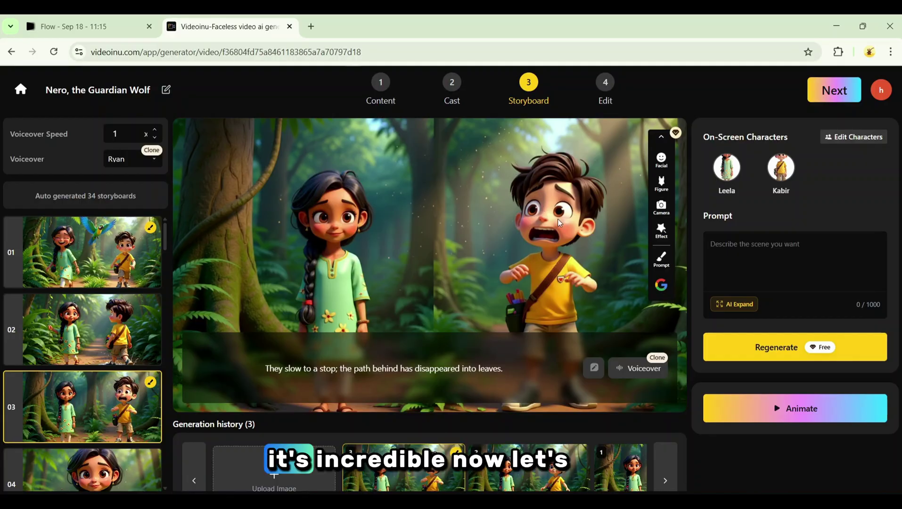
pyautogui.click(109, 338)
# Switch shot 02's camera angle to Side view
pyautogui.click(663, 214)
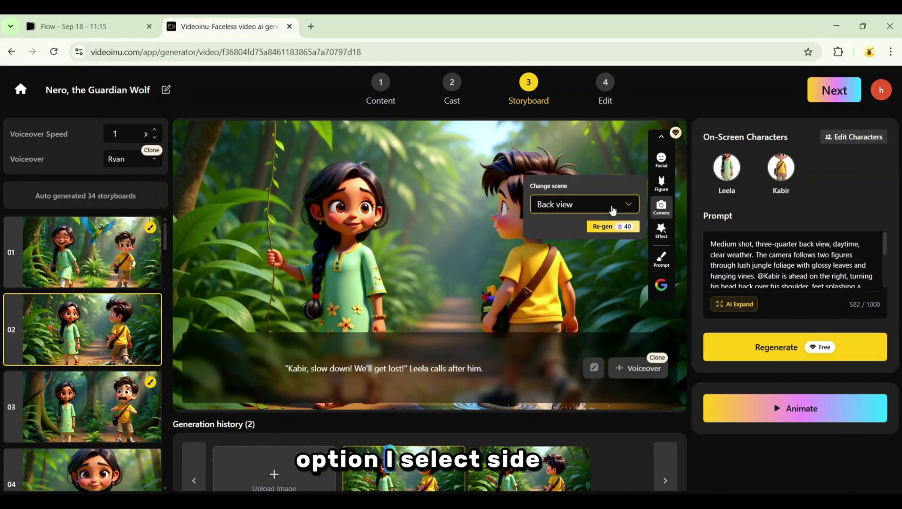
pyautogui.click(611, 209)
pyautogui.click(563, 282)
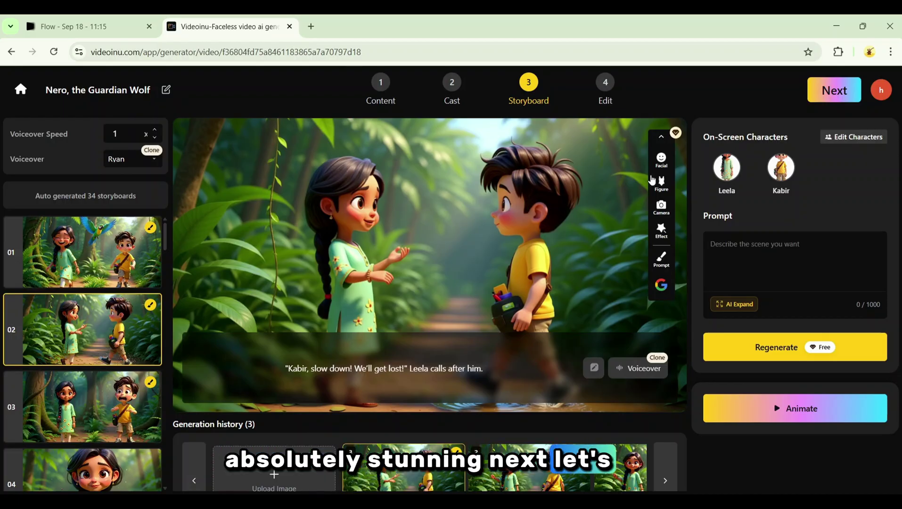
# Add the Fog effect to shot 02, regenerate it, and review the generation history
pyautogui.click(661, 230)
pyautogui.click(604, 229)
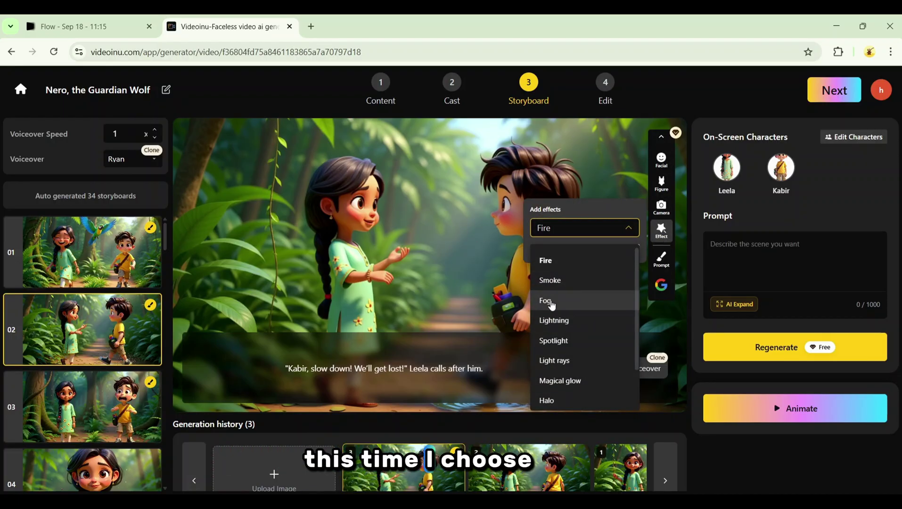
pyautogui.click(545, 302)
pyautogui.click(612, 252)
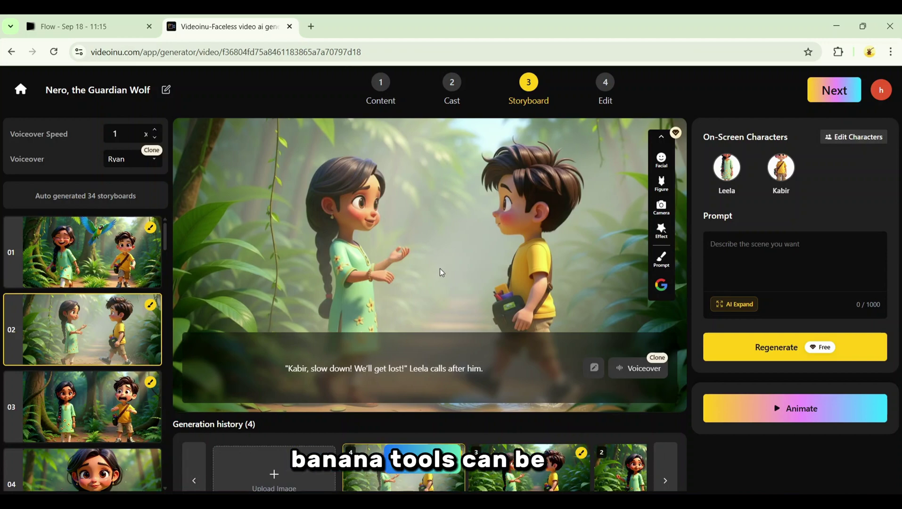
pyautogui.moveTo(91, 351)
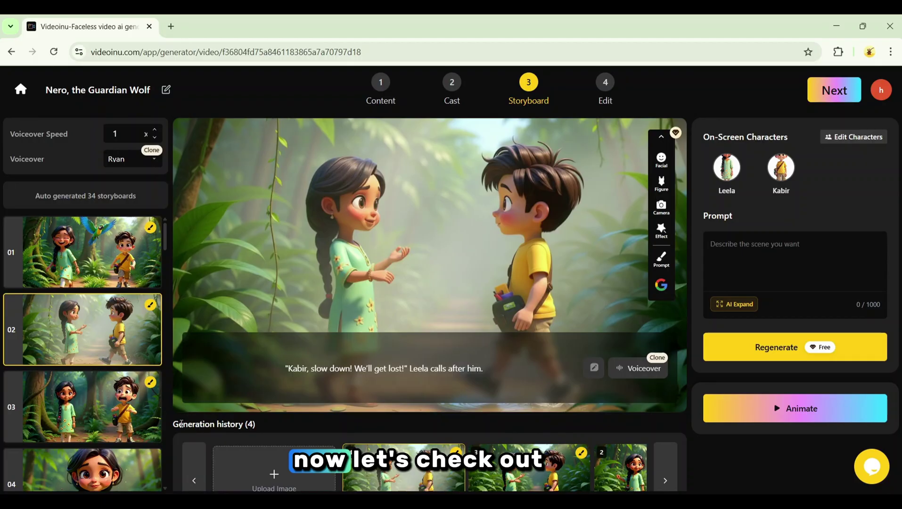
pyautogui.moveTo(173, 423); pyautogui.dragTo(256, 424)
# Restore the original versions of shots 02, 03 and 01 from their generation history
pyautogui.click(527, 466)
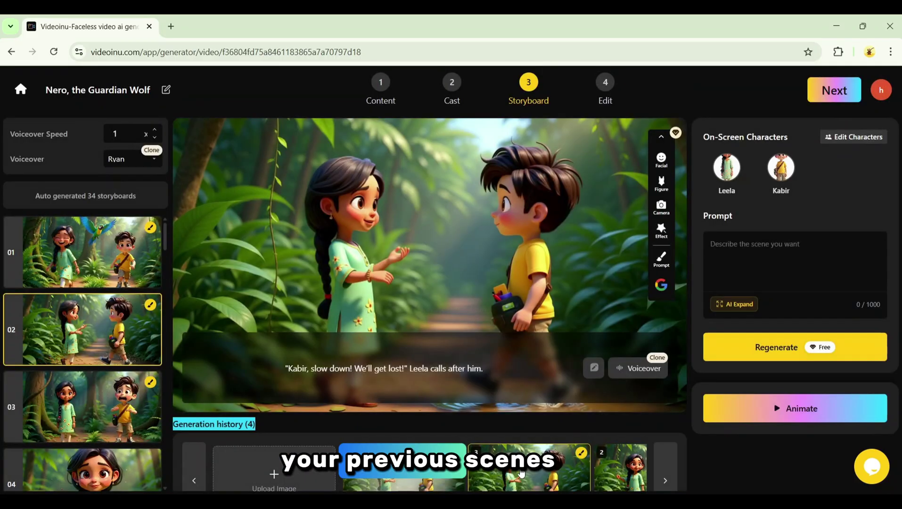
pyautogui.click(628, 470)
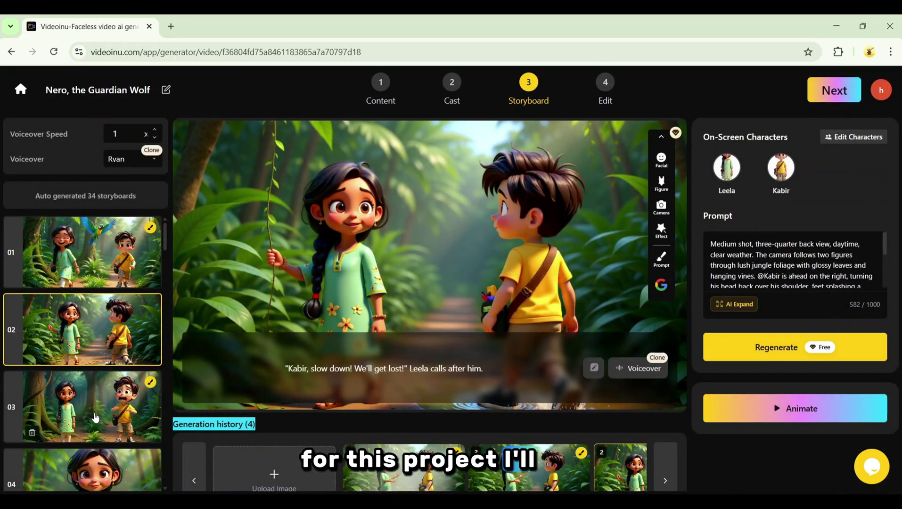
pyautogui.press('Down')
pyautogui.click(538, 465)
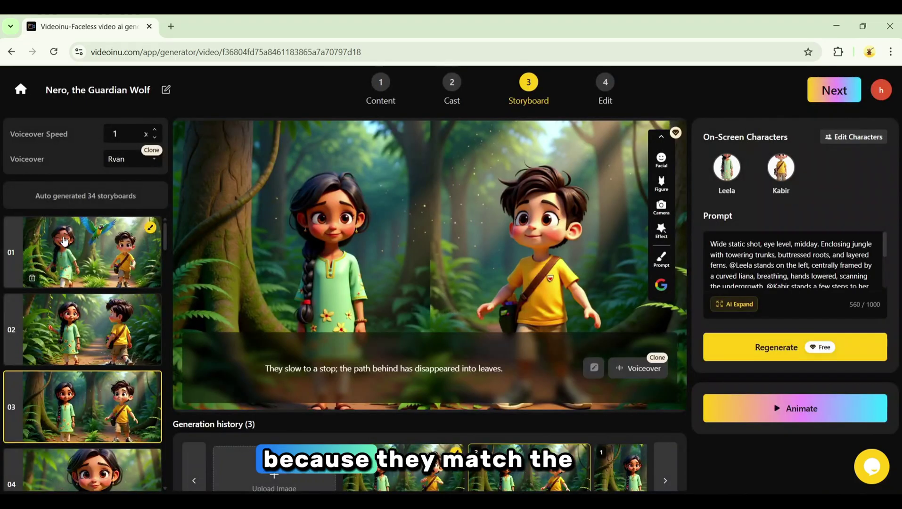
pyautogui.press('Up')
pyautogui.press('Up')
pyautogui.click(544, 465)
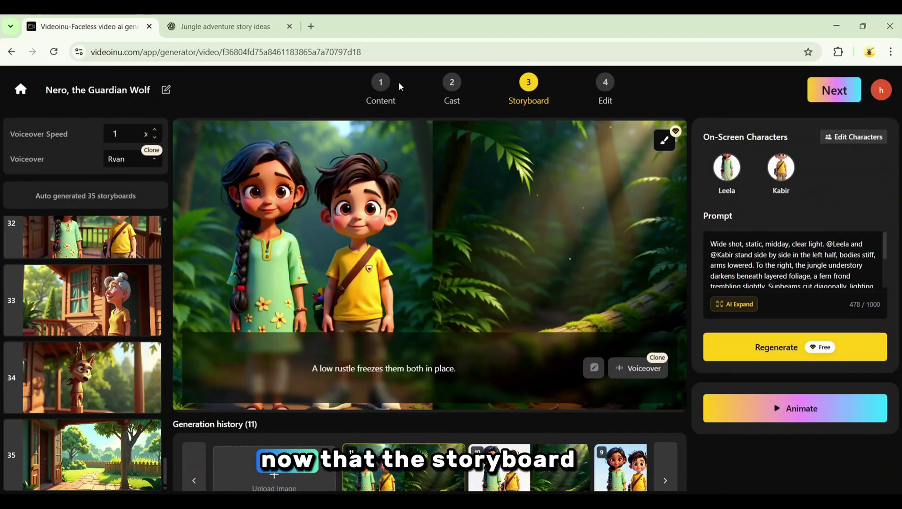
# Select storyboard shot 01 and bring up its Animate dialog
pyautogui.scroll(5, 56, 320)
pyautogui.scroll(10, 56, 320)
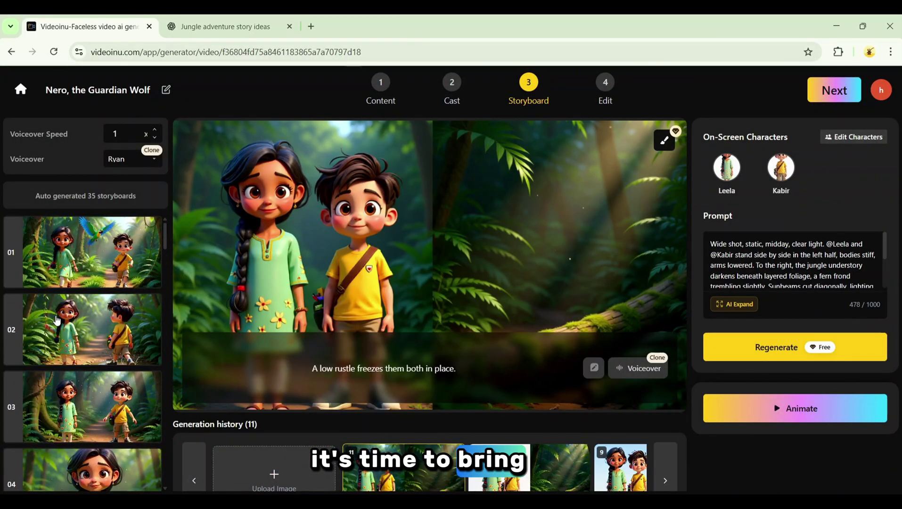
pyautogui.click(97, 245)
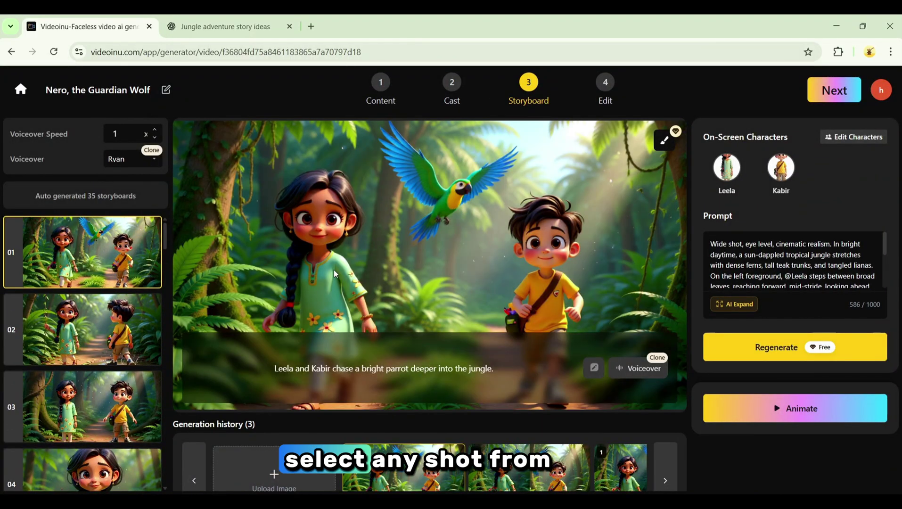
pyautogui.click(795, 420)
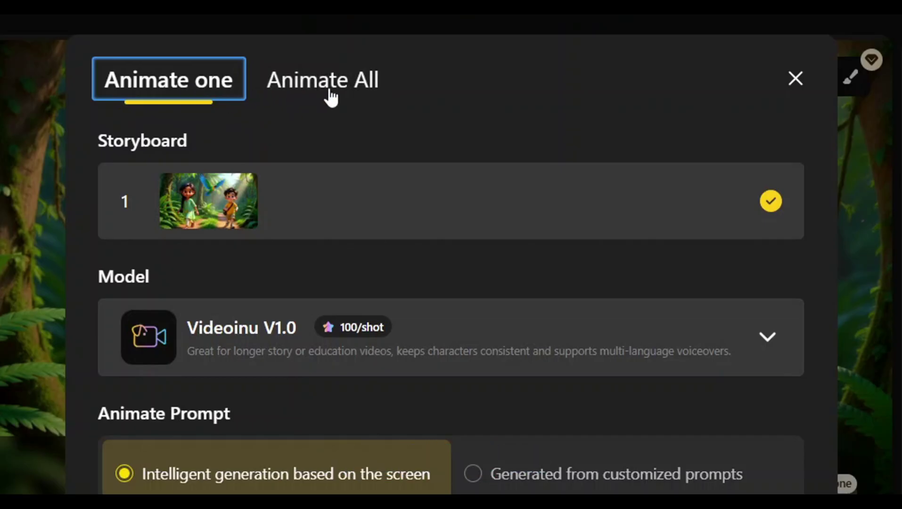
# Animate shot 01 with the Kling model at 250 credits, keeping intelligent generation
pyautogui.moveTo(99, 141); pyautogui.dragTo(187, 142)
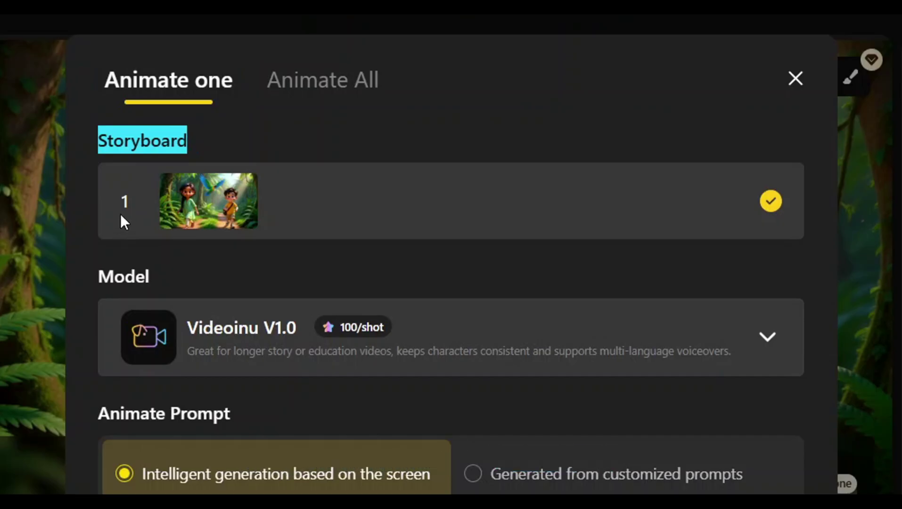
pyautogui.moveTo(96, 281); pyautogui.dragTo(156, 282)
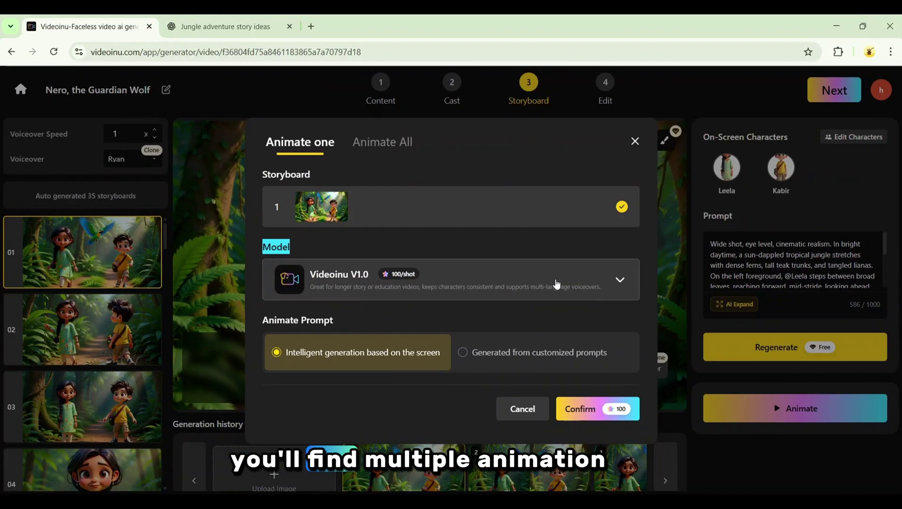
pyautogui.click(610, 283)
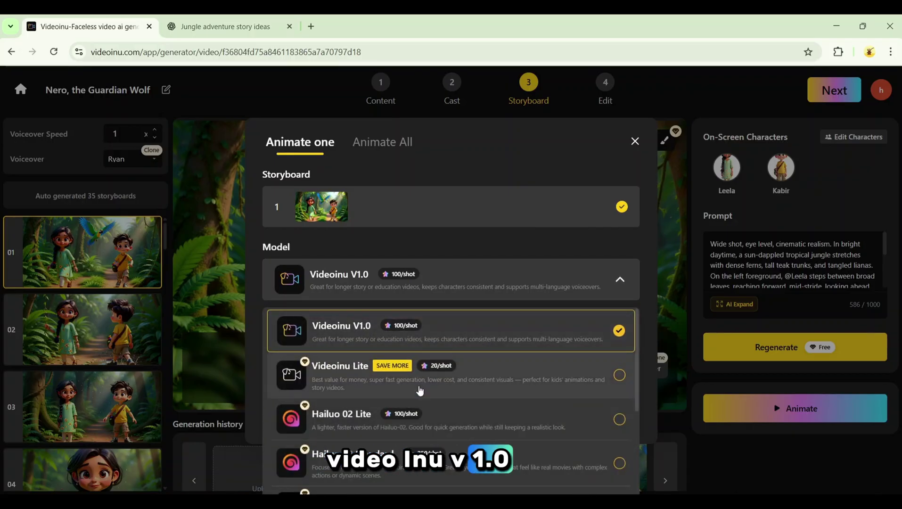
pyautogui.scroll(-3, 420, 390)
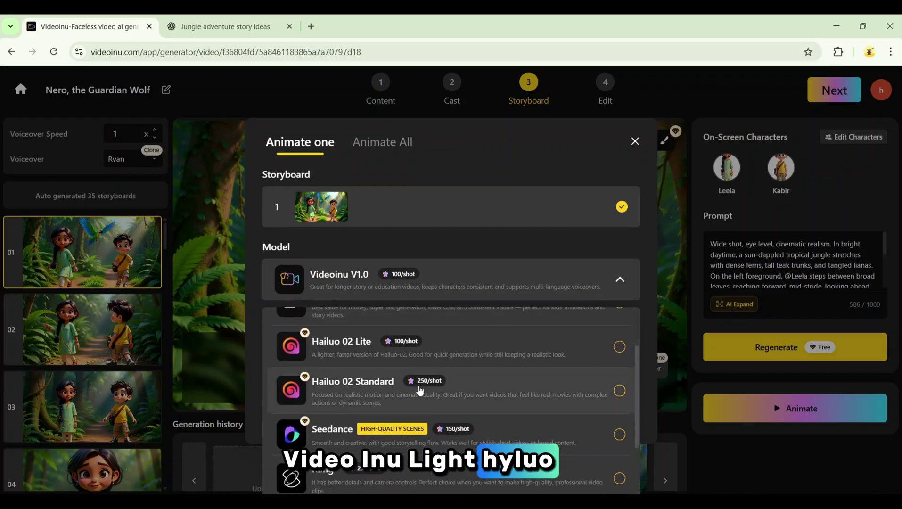
pyautogui.scroll(1, 338, 349)
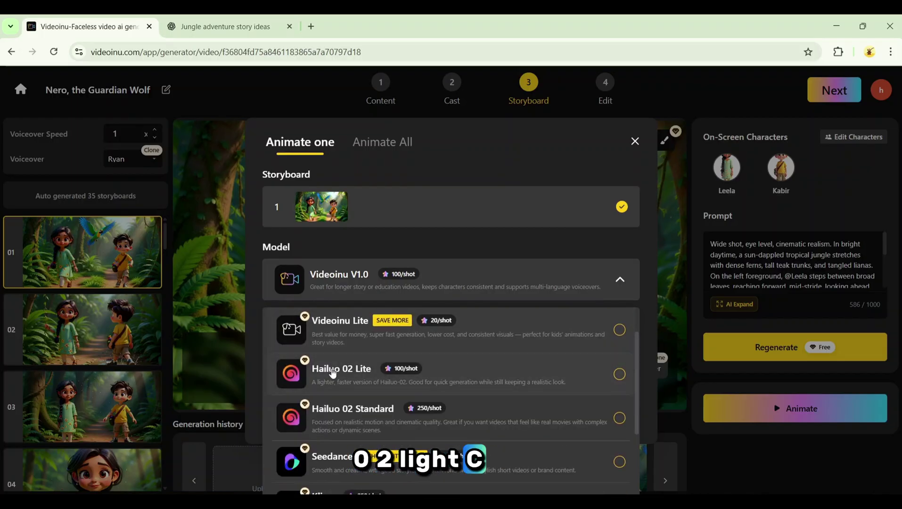
pyautogui.scroll(-3, 342, 377)
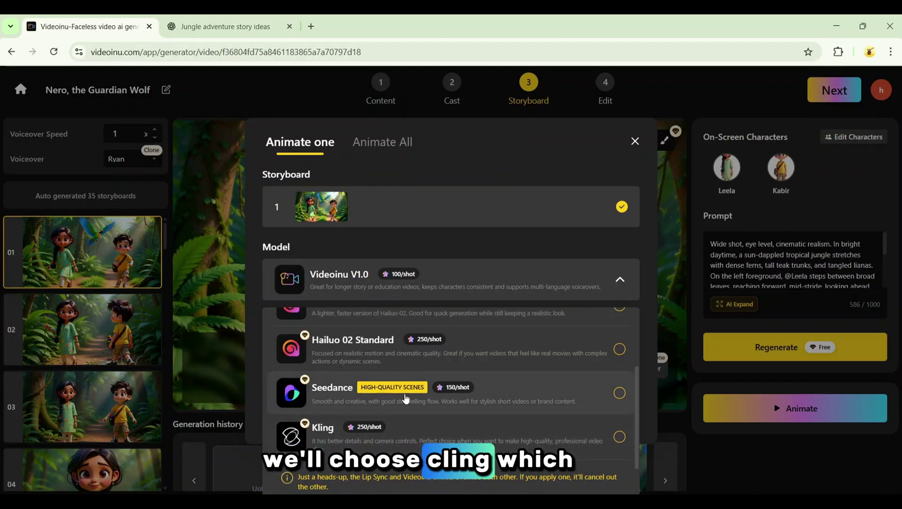
pyautogui.click(621, 437)
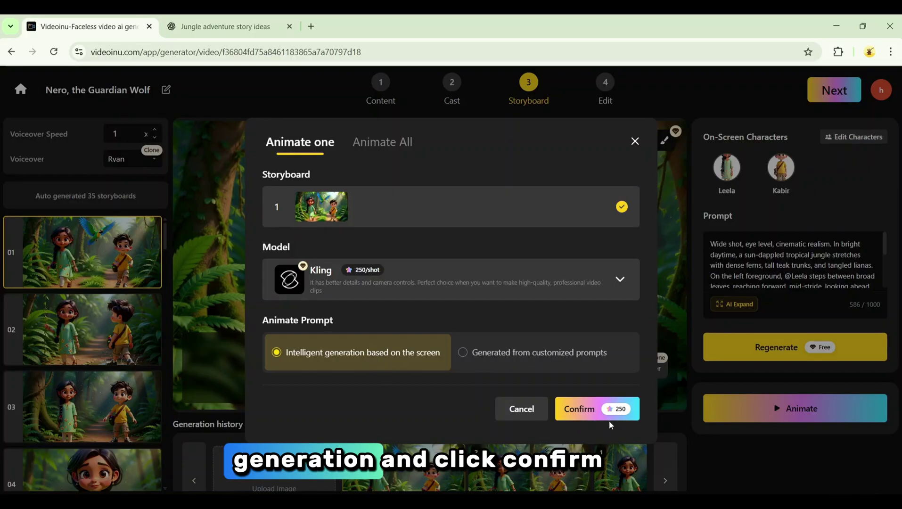
pyautogui.click(583, 413)
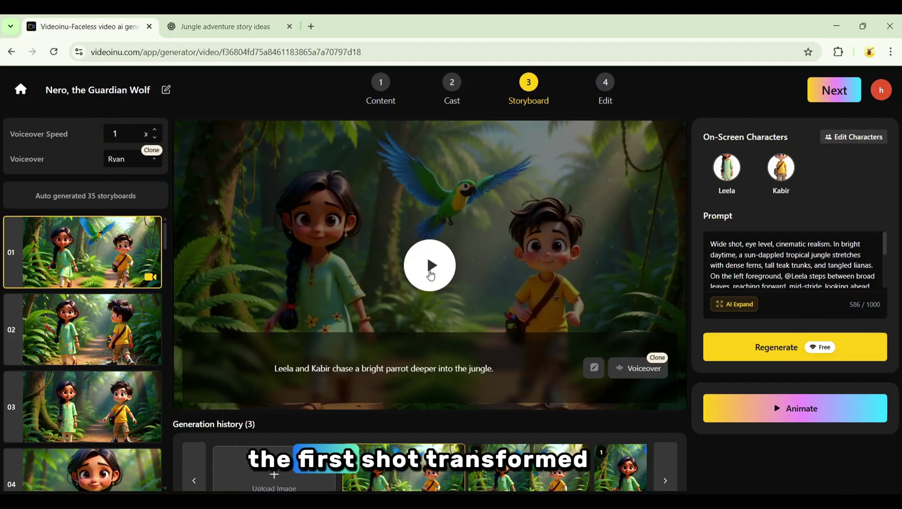
# Play shot 01's animated clip, then select storyboard shot 03
pyautogui.click(430, 275)
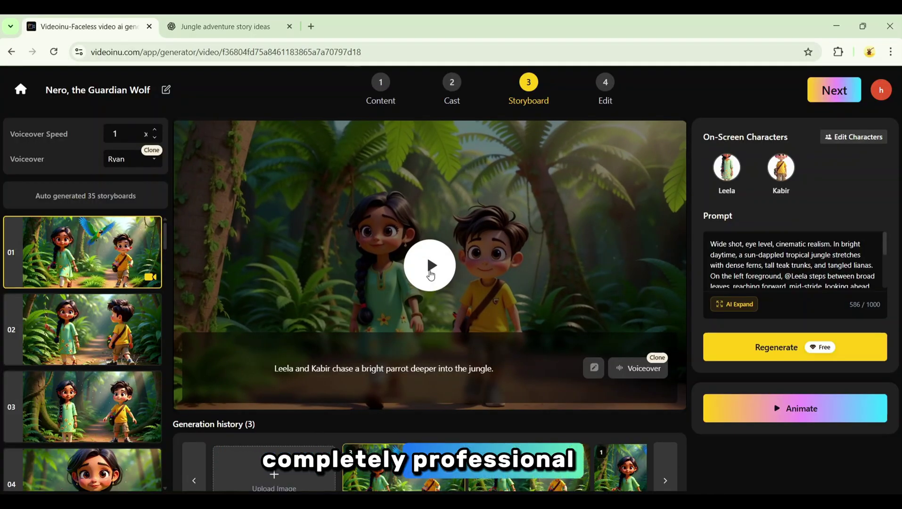
pyautogui.click(83, 406)
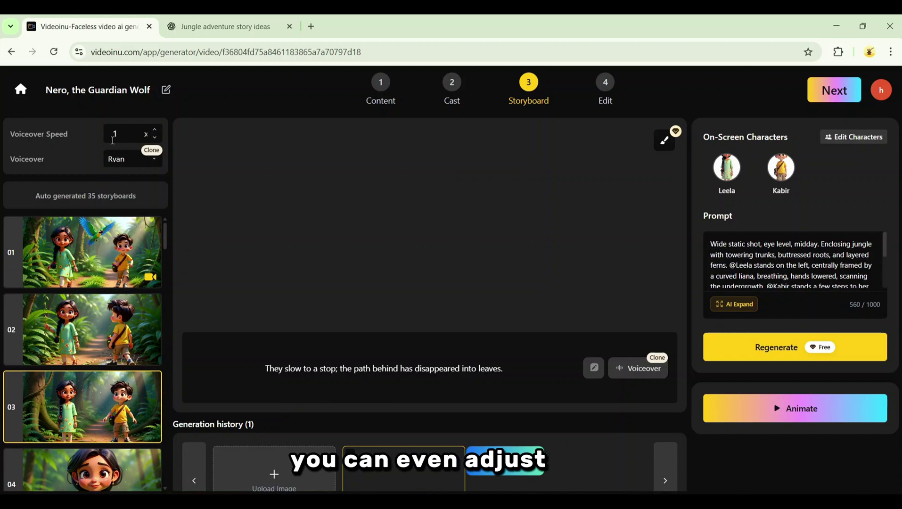
pyautogui.moveTo(9, 134); pyautogui.dragTo(66, 134)
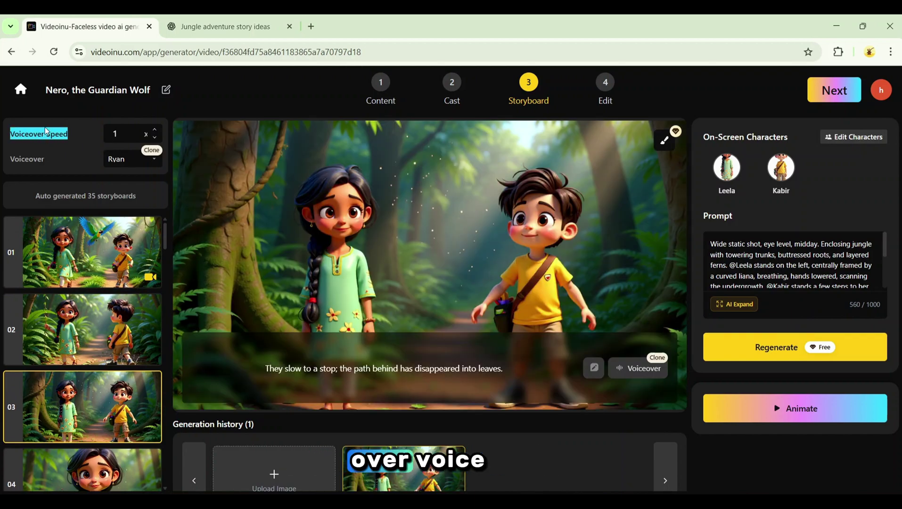
pyautogui.moveTo(9, 159); pyautogui.dragTo(50, 157)
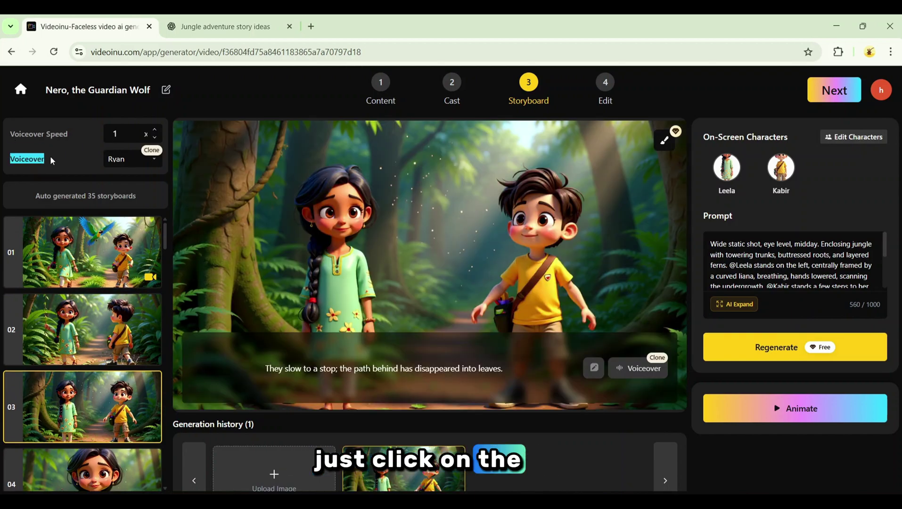
pyautogui.click(128, 161)
pyautogui.scroll(-3, 76, 312)
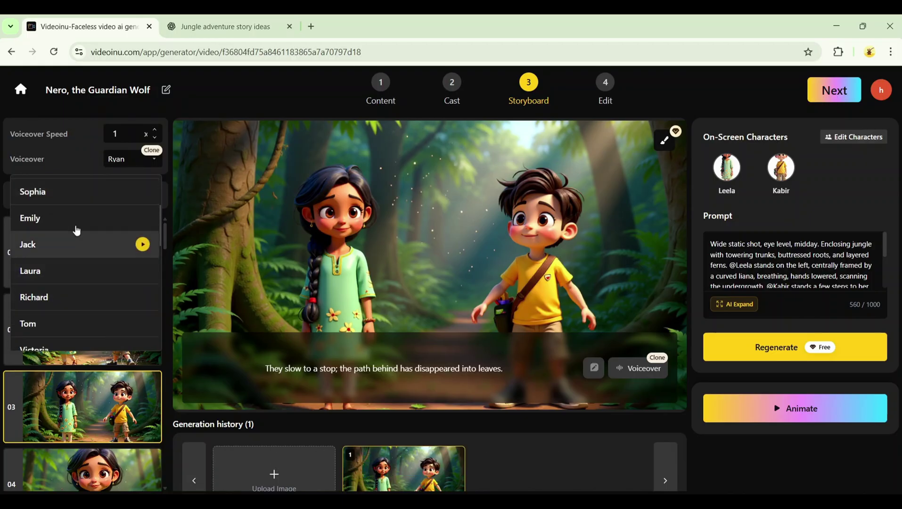
pyautogui.scroll(3, 43, 282)
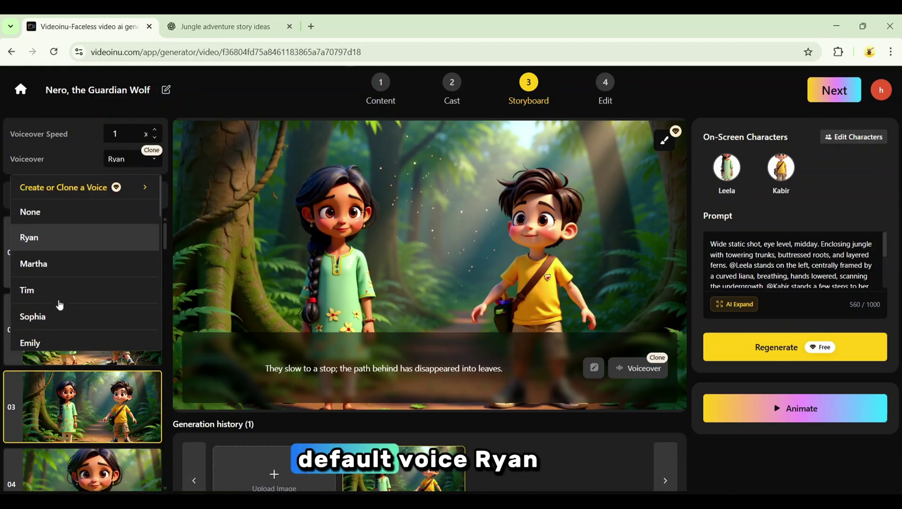
pyautogui.click(60, 247)
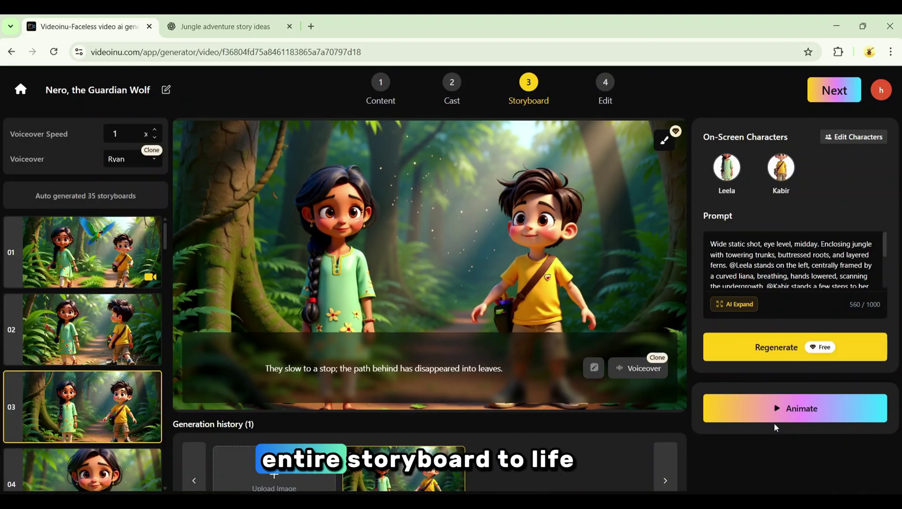
# Batch-animate all 35 storyboard shots with the Kling model for 8750 credits
pyautogui.click(778, 410)
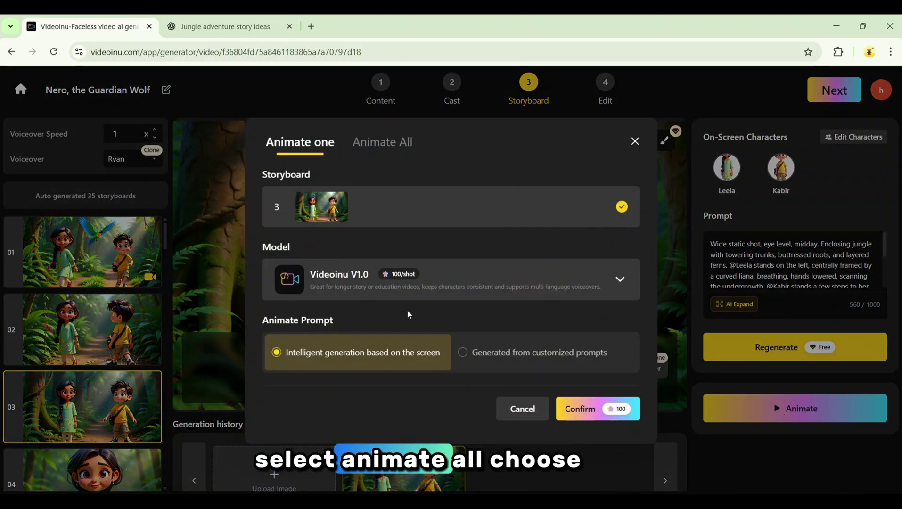
pyautogui.click(388, 148)
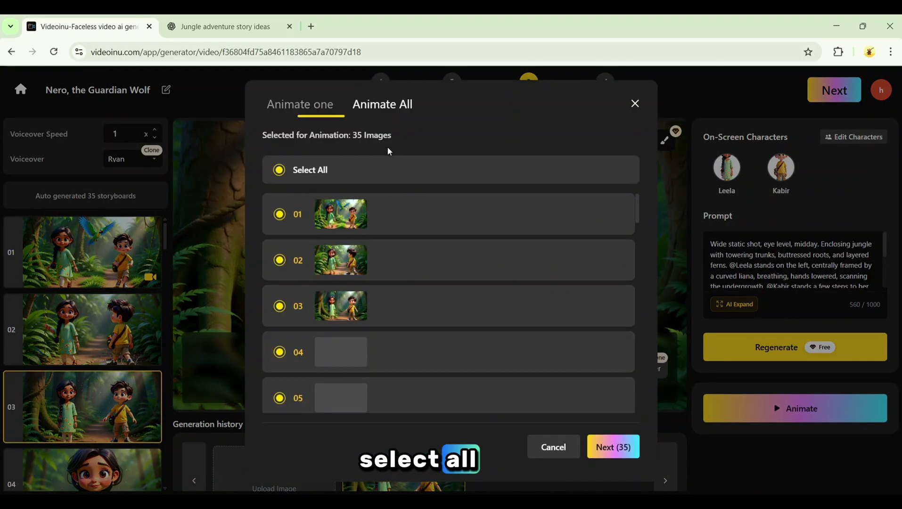
pyautogui.click(613, 448)
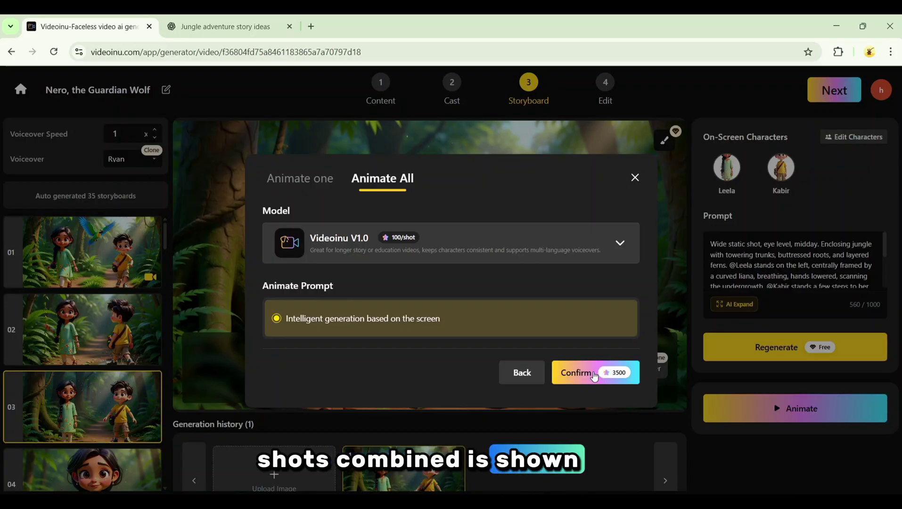
pyautogui.click(466, 246)
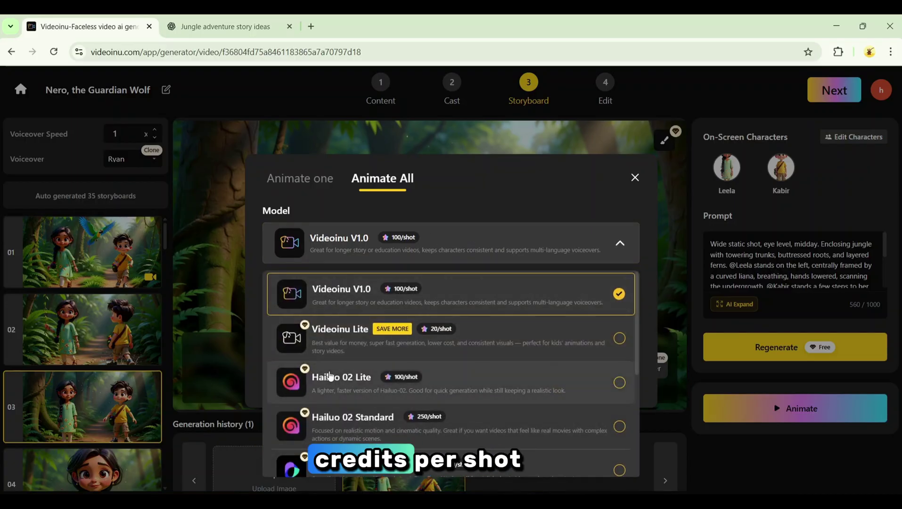
pyautogui.scroll(-1, 335, 372)
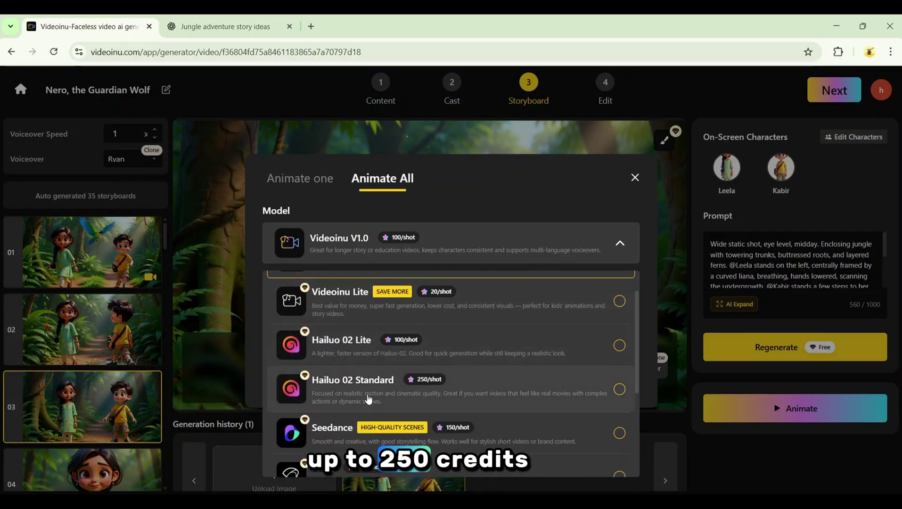
pyautogui.scroll(-2, 369, 401)
pyautogui.click(406, 403)
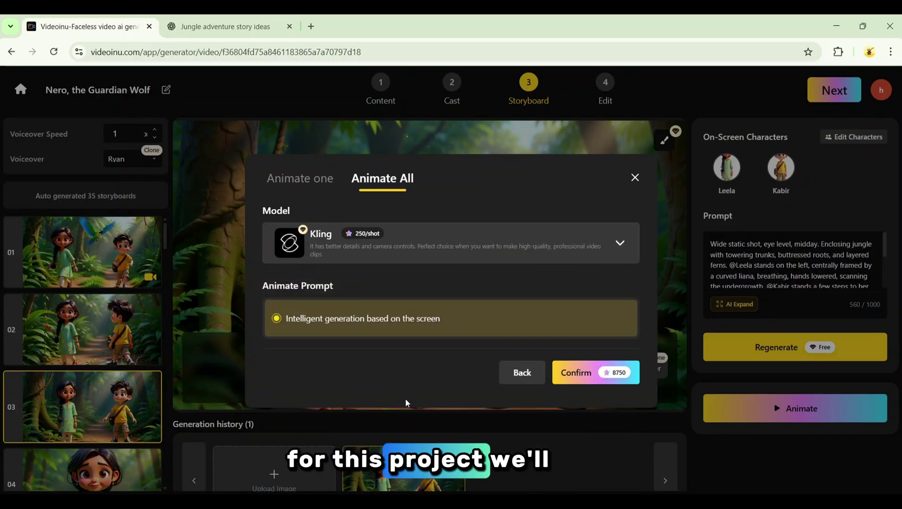
pyautogui.click(607, 383)
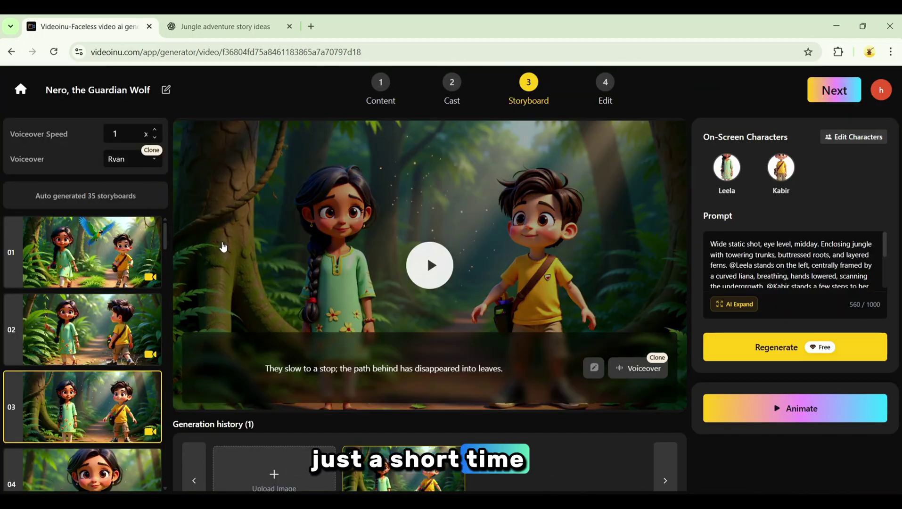
pyautogui.scroll(-15, 106, 308)
pyautogui.scroll(-11, 106, 308)
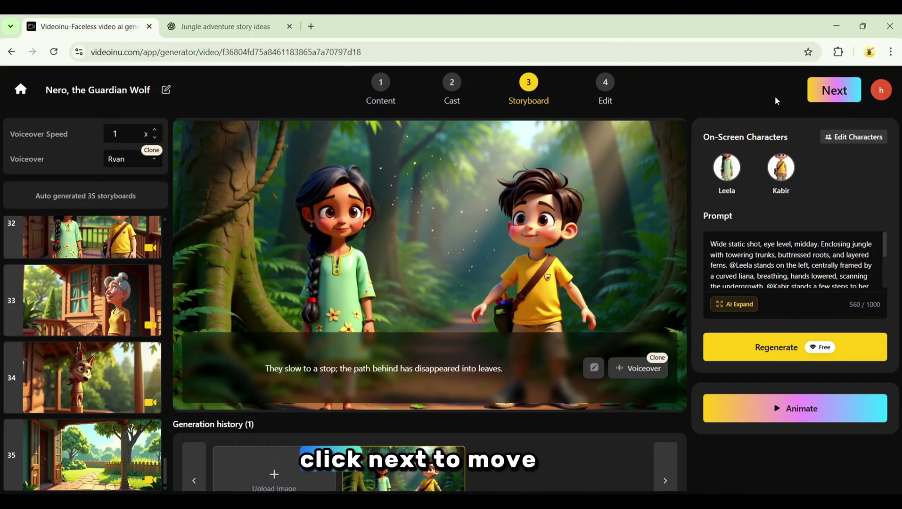
# Move to the Edit step and set the cover title style to No Title
pyautogui.click(835, 92)
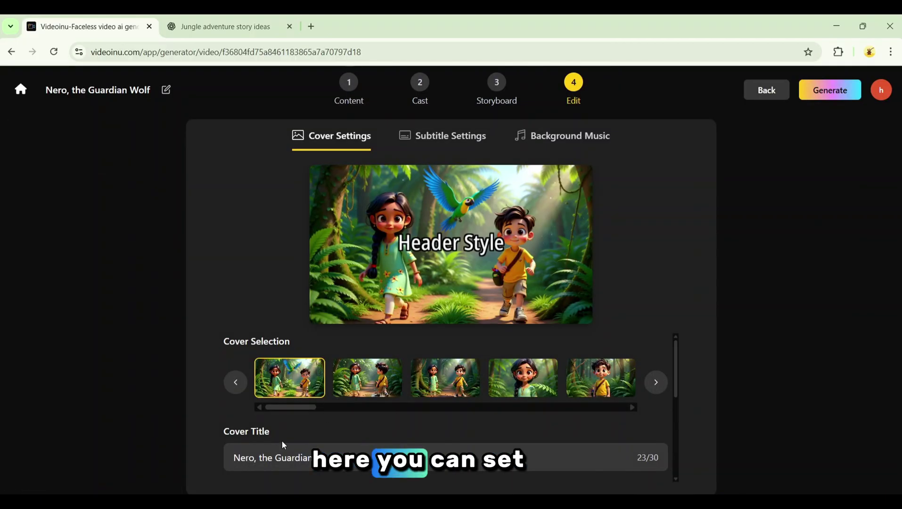
pyautogui.scroll(-4, 281, 441)
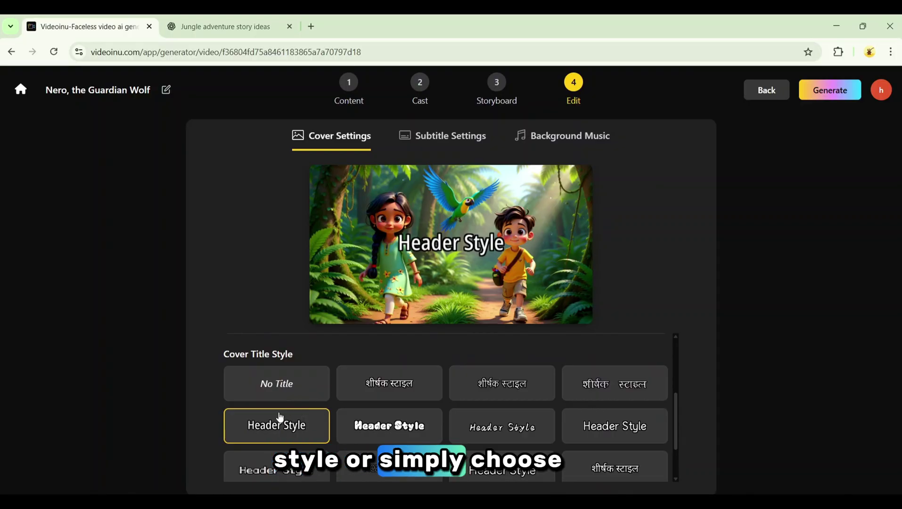
pyautogui.click(269, 395)
pyautogui.scroll(-1, 270, 384)
# Review Subtitle Settings and set Meow Melody 2 as the background music
pyautogui.click(433, 141)
pyautogui.scroll(-1, 318, 388)
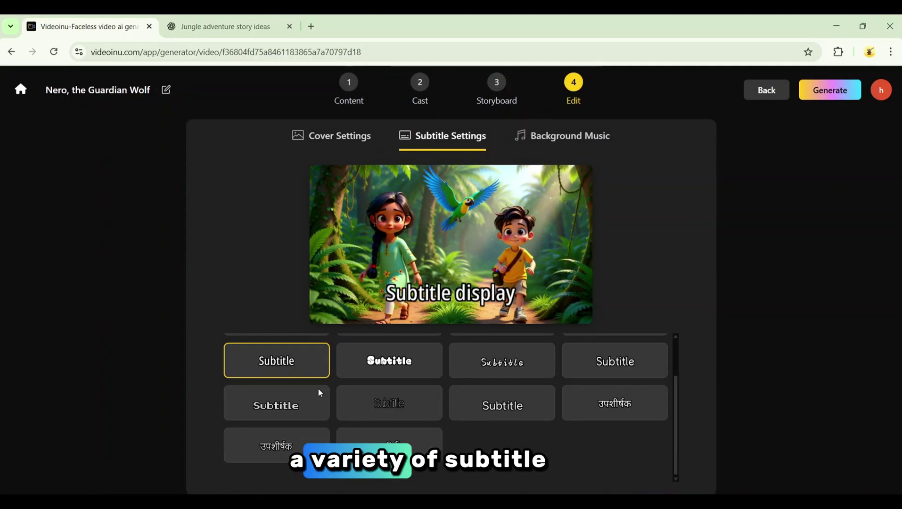
pyautogui.scroll(1, 330, 381)
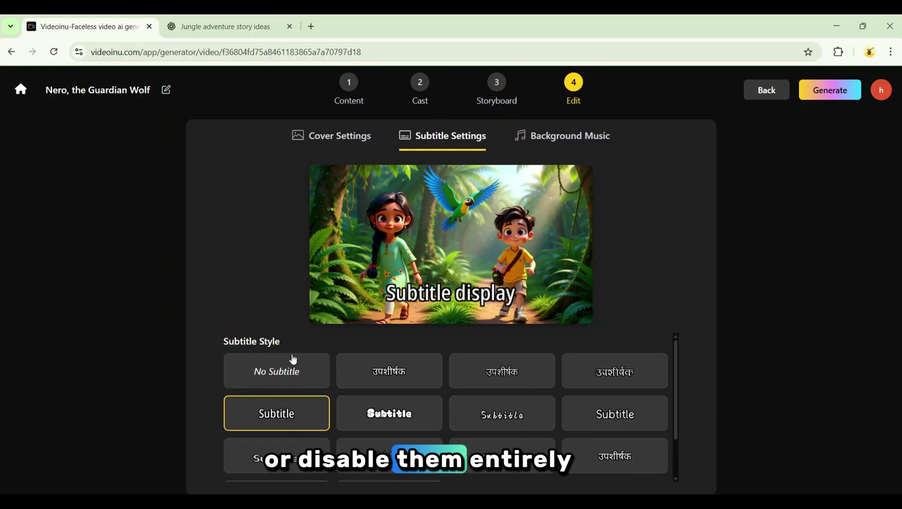
pyautogui.click(567, 141)
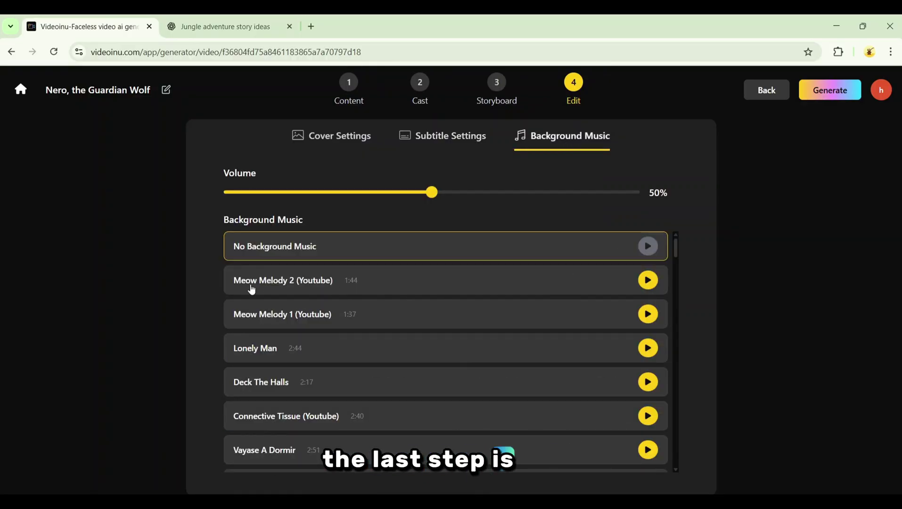
pyautogui.scroll(-1, 329, 348)
pyautogui.scroll(-3, 329, 348)
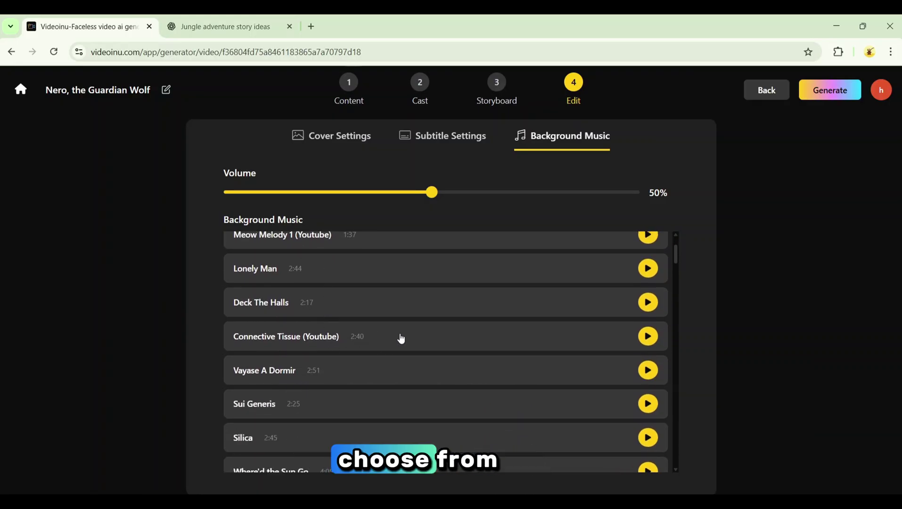
pyautogui.scroll(4, 401, 339)
pyautogui.click(526, 283)
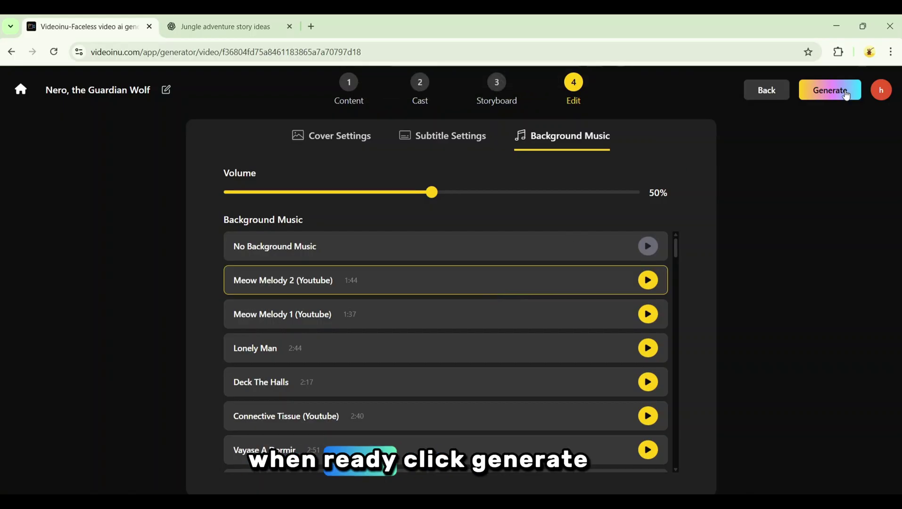
# Generate the final video at 1080p resolution with a 16:9 aspect ratio
pyautogui.click(835, 102)
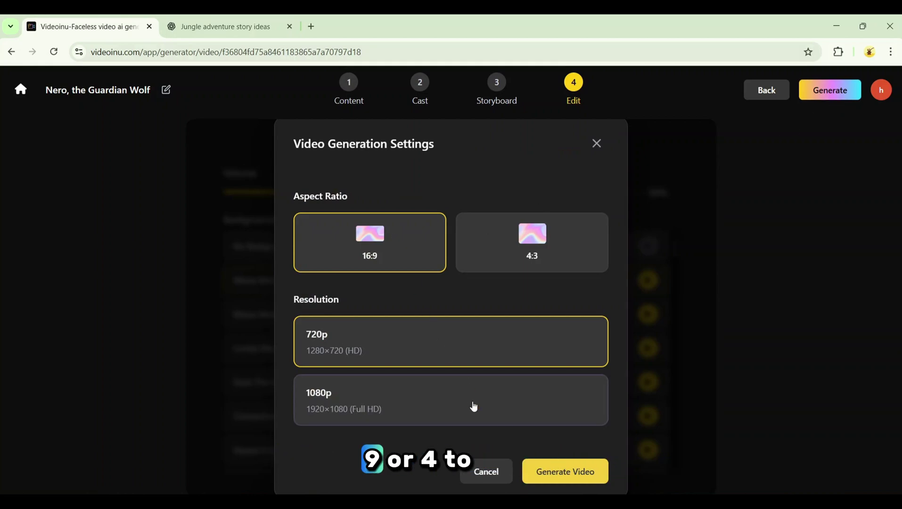
pyautogui.click(332, 394)
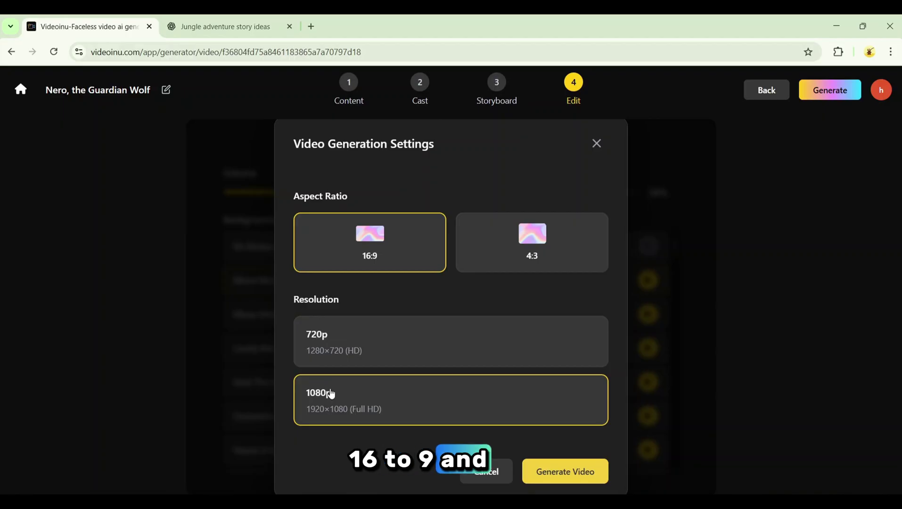
pyautogui.click(565, 471)
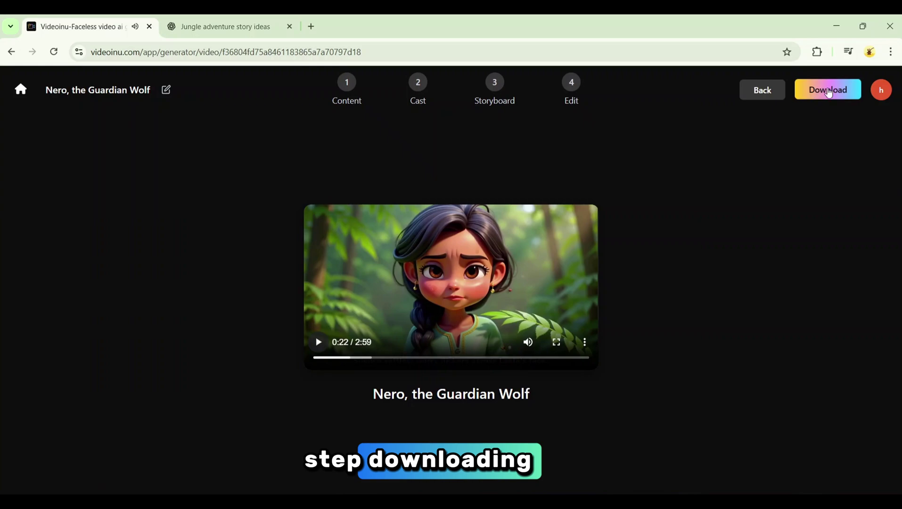
# Download the finished 2:59 'Nero, the Guardian Wolf' video
pyautogui.click(837, 89)
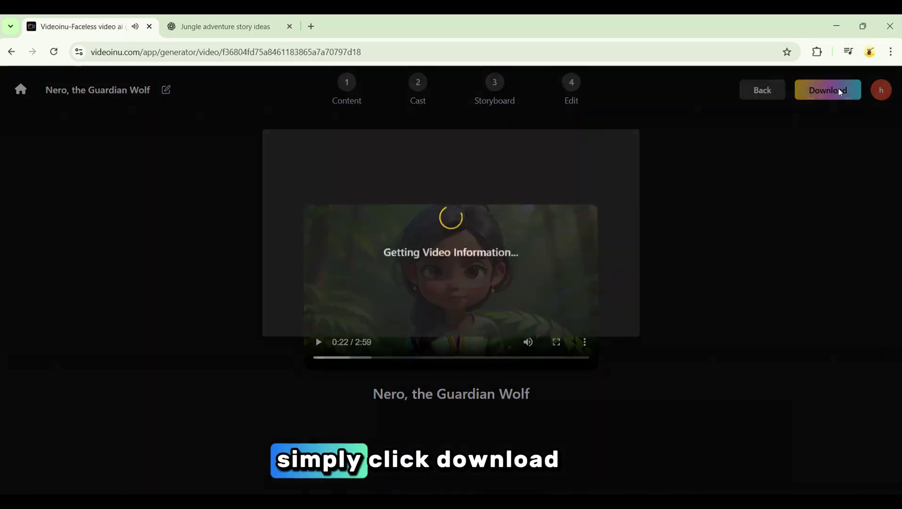